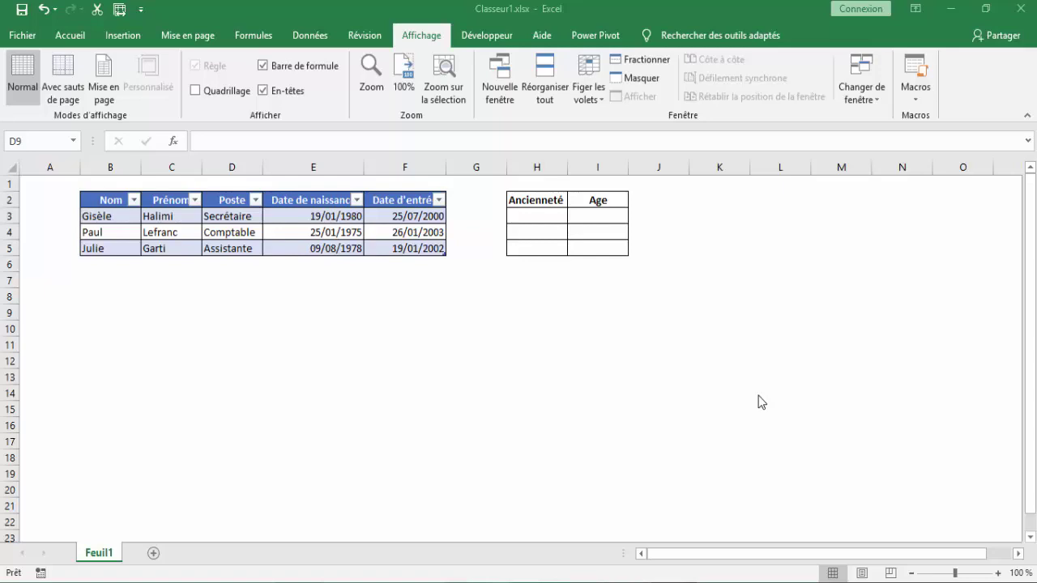
Load the employee table into Power Query Editor as query Tableau1 via À partir d'un tableau
key(XF86AudioRaiseVolume)
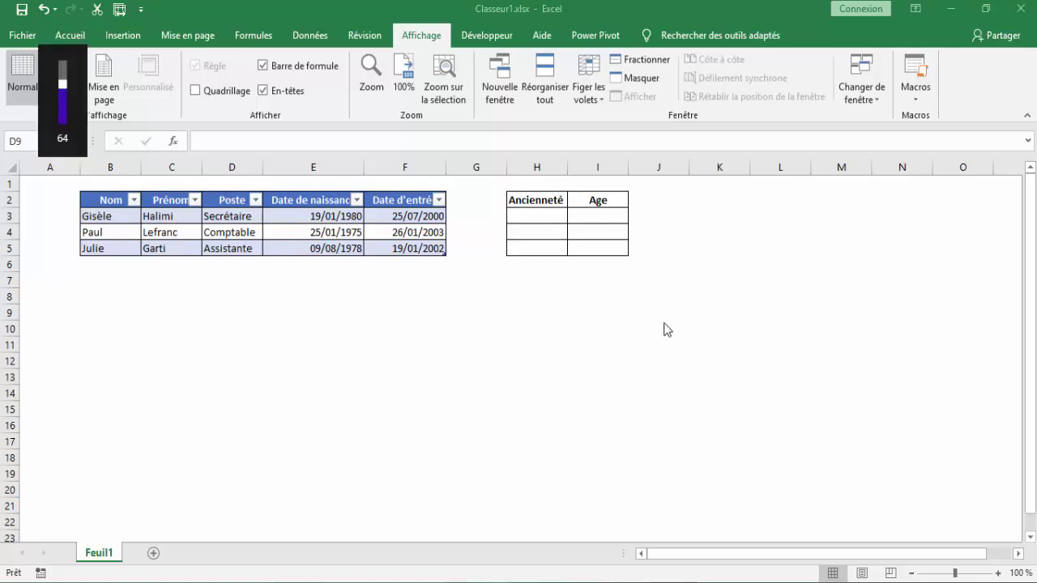
click(223, 219)
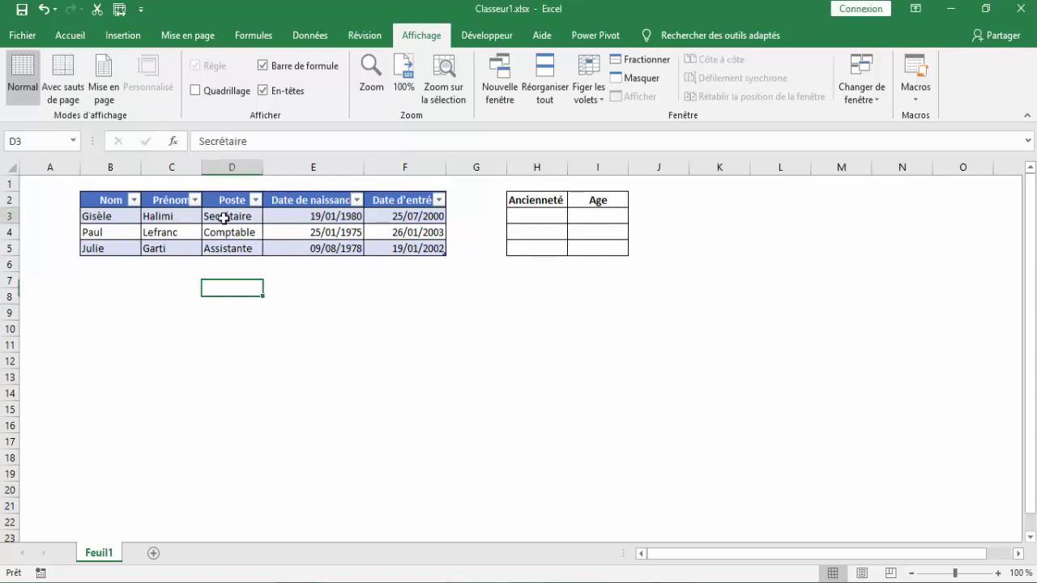
click(313, 37)
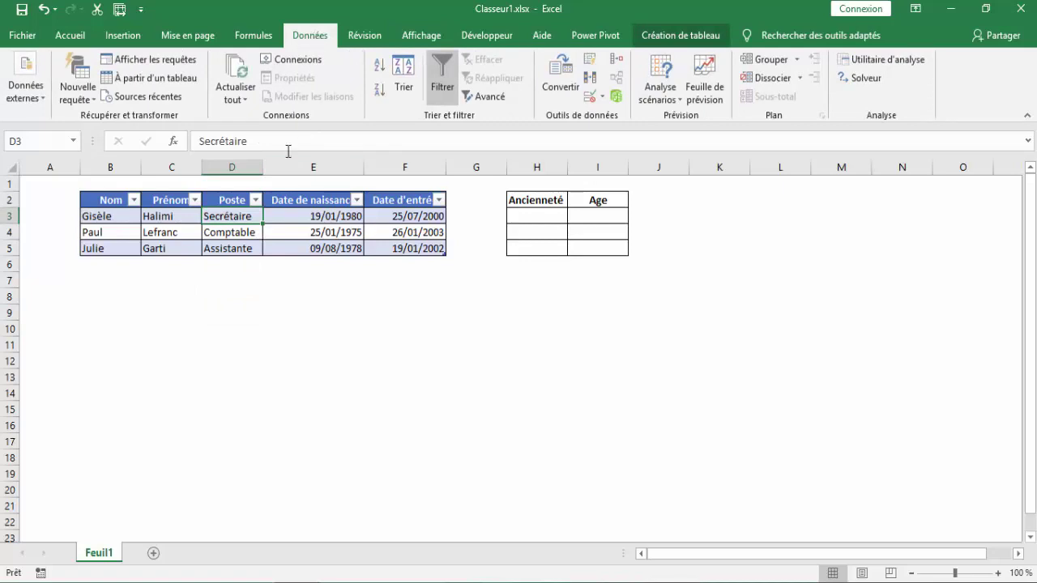
click(193, 232)
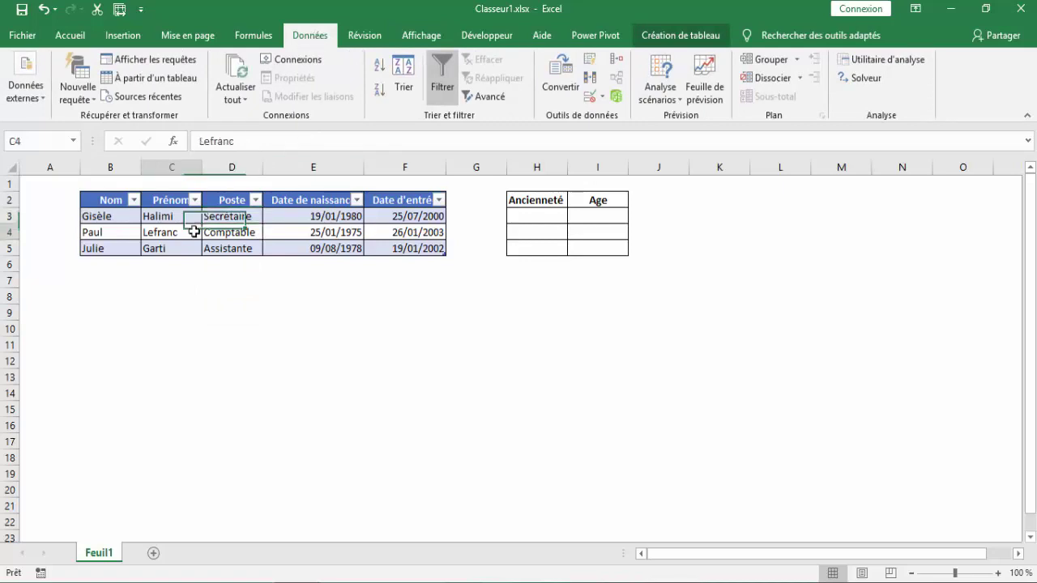
click(148, 80)
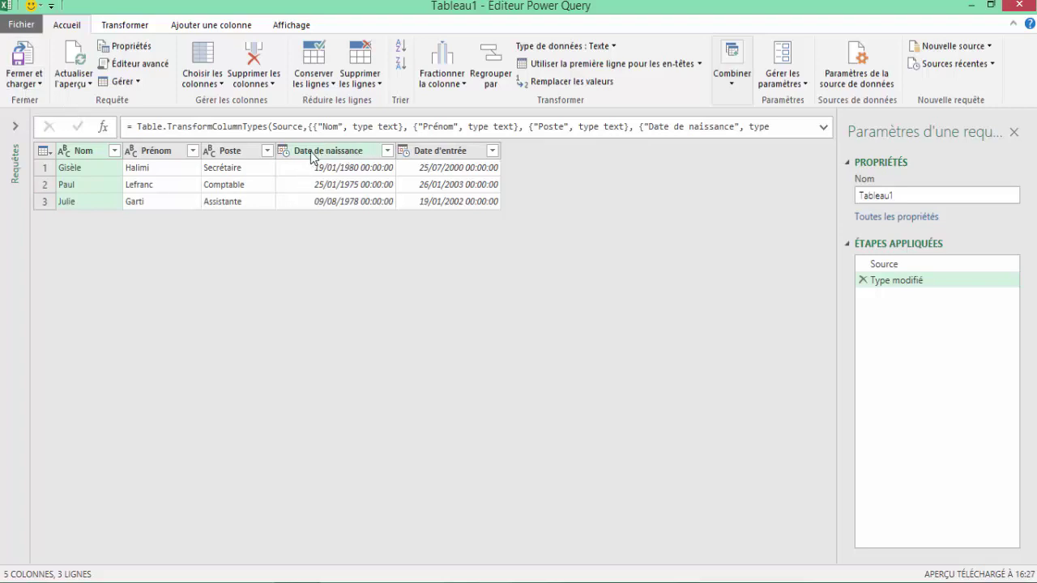
Change Date de naissance and Date d'entrée from Date/Heure to plain Date, replacing the current type
click(388, 154)
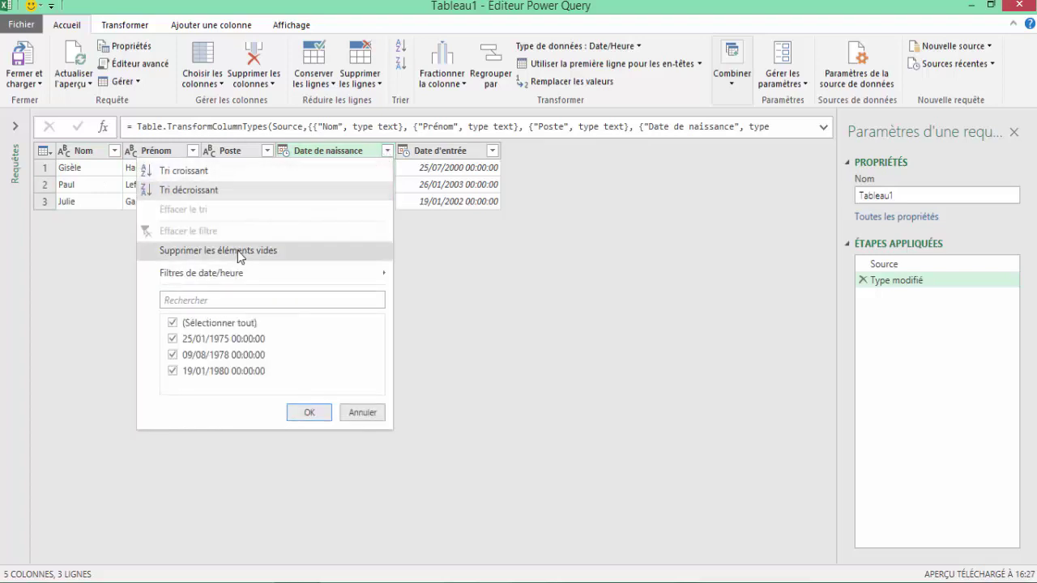
click(362, 413)
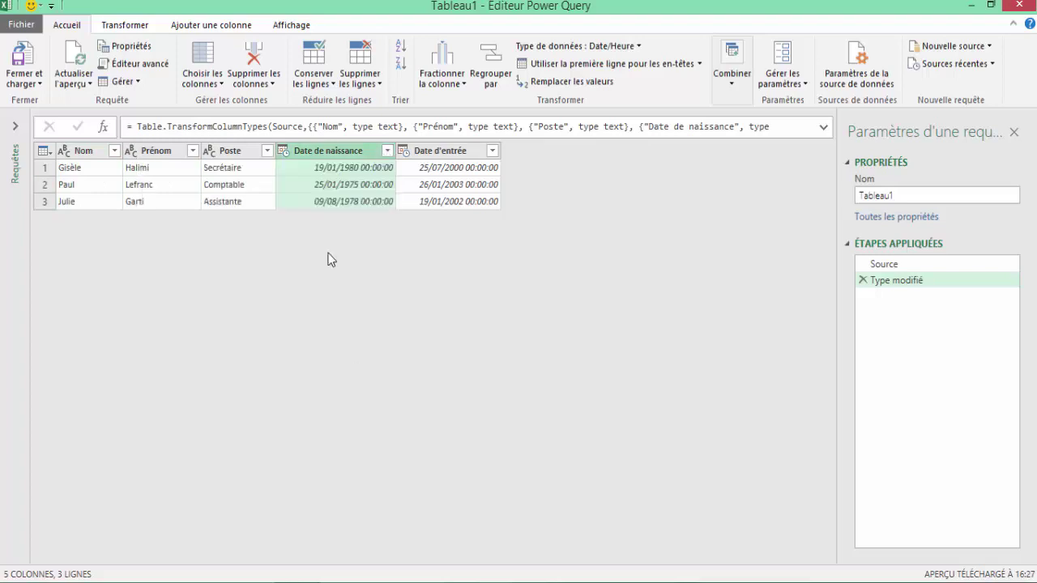
right_click(312, 154)
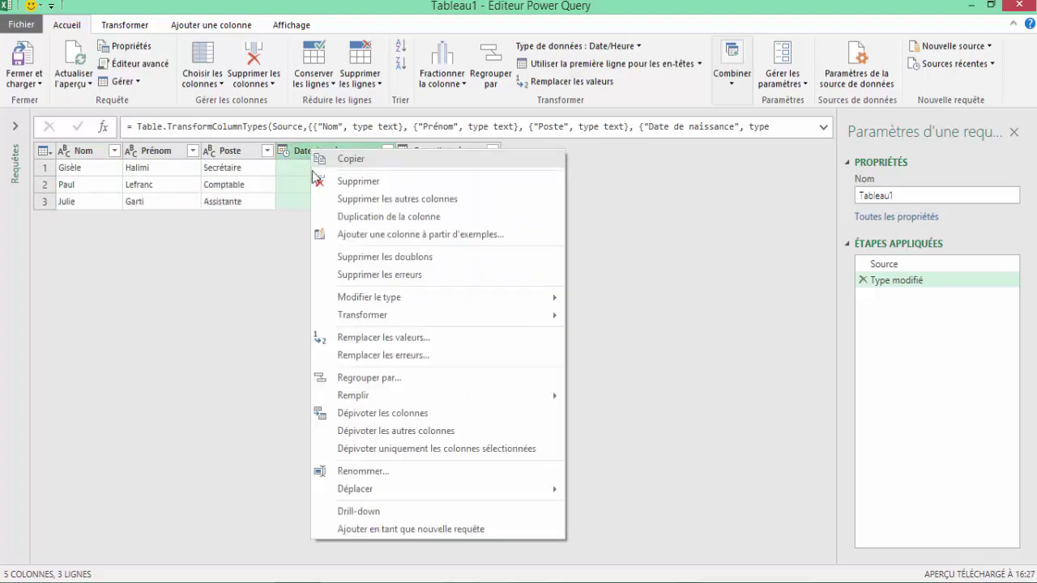
mouse_move(366, 297)
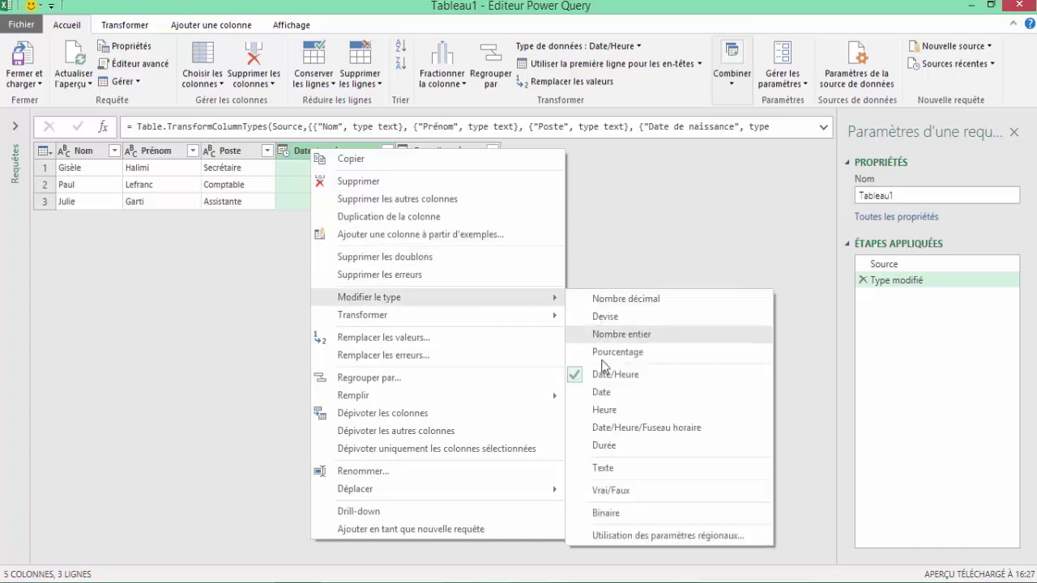
click(604, 392)
click(472, 337)
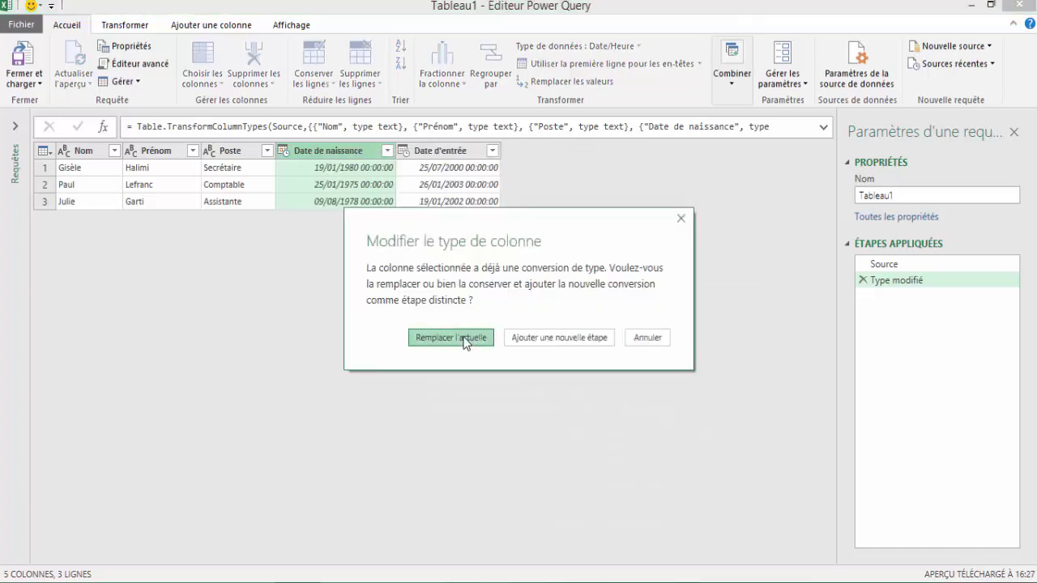
right_click(426, 156)
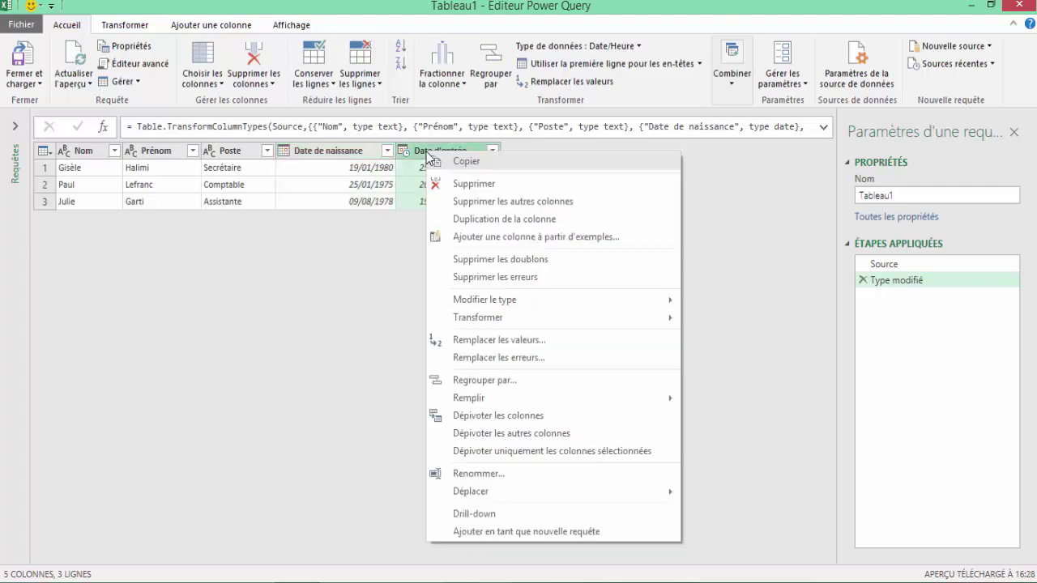
mouse_move(457, 302)
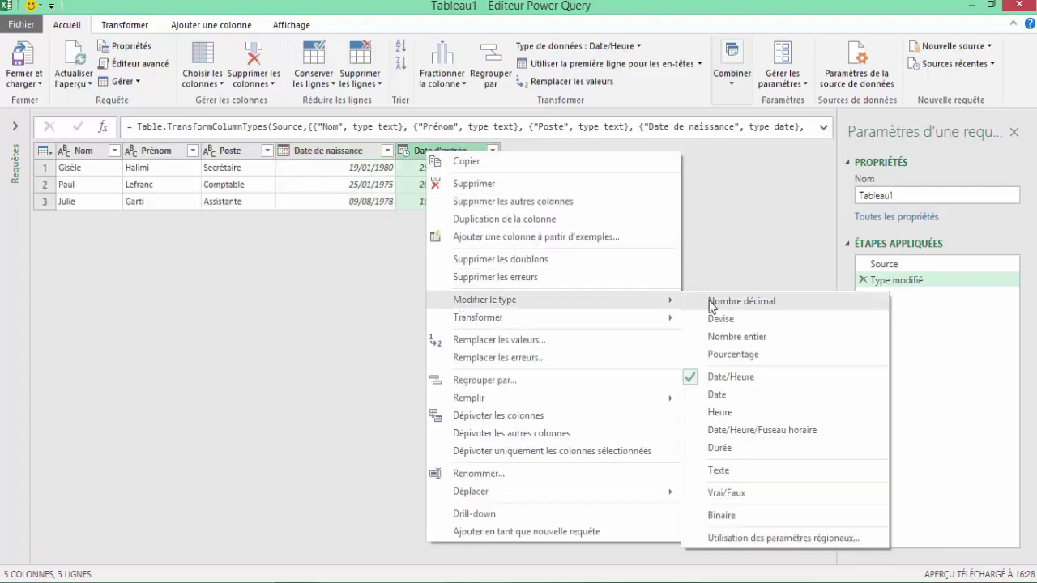
click(717, 394)
key(Return)
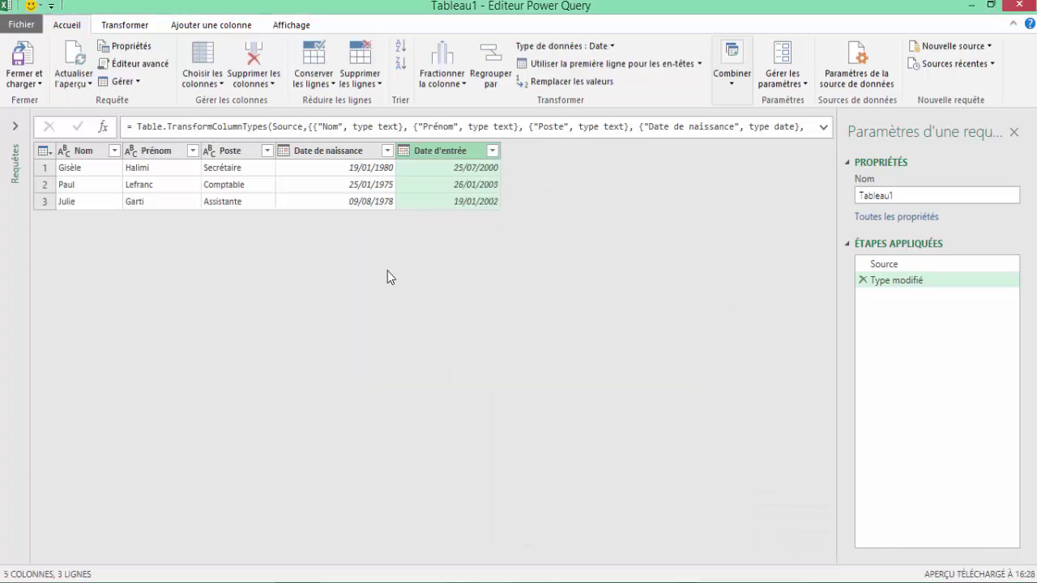
click(309, 154)
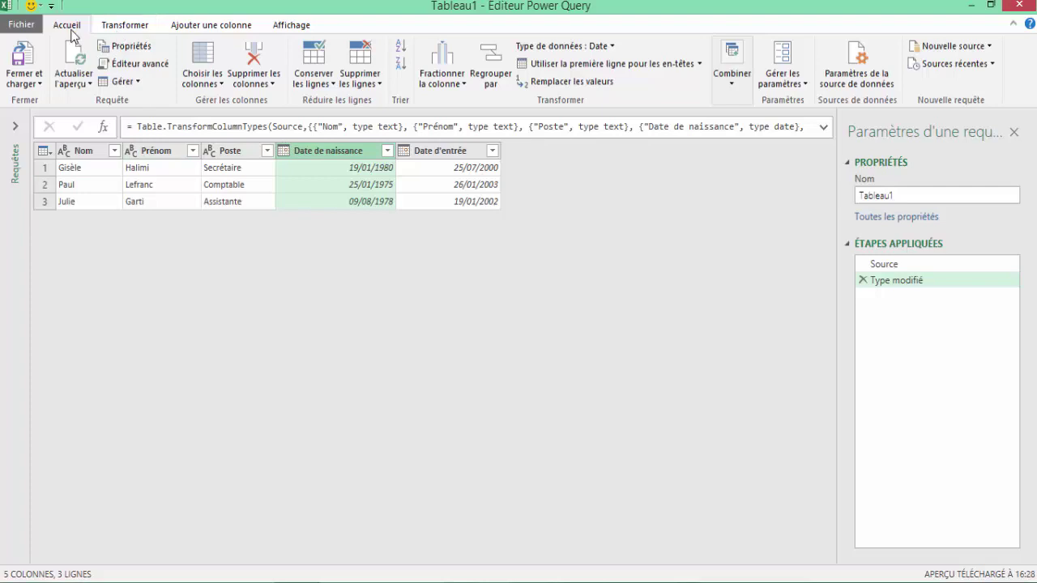
Add an Âge column computed from Date de naissance
click(183, 31)
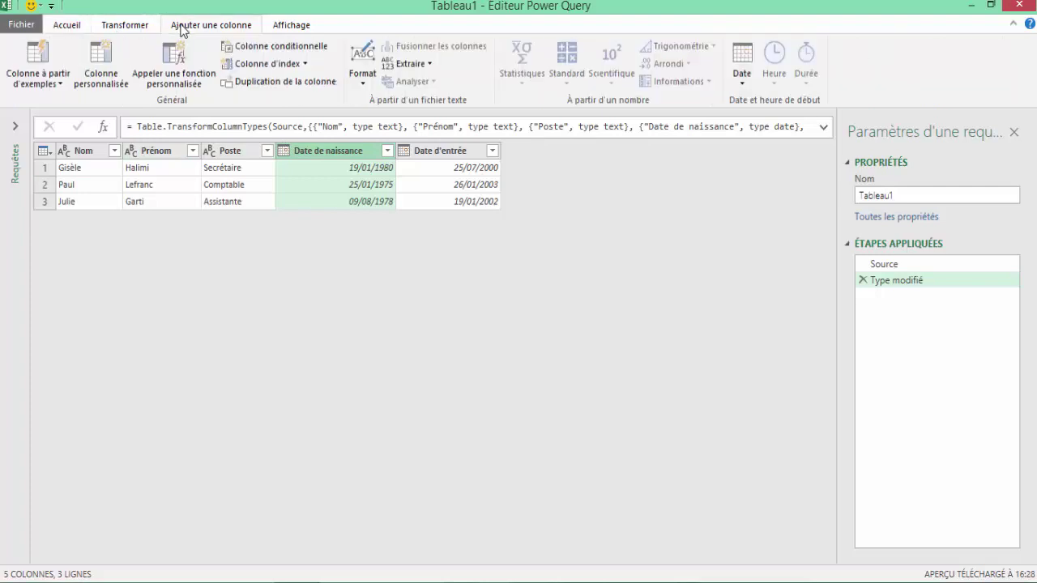
click(739, 86)
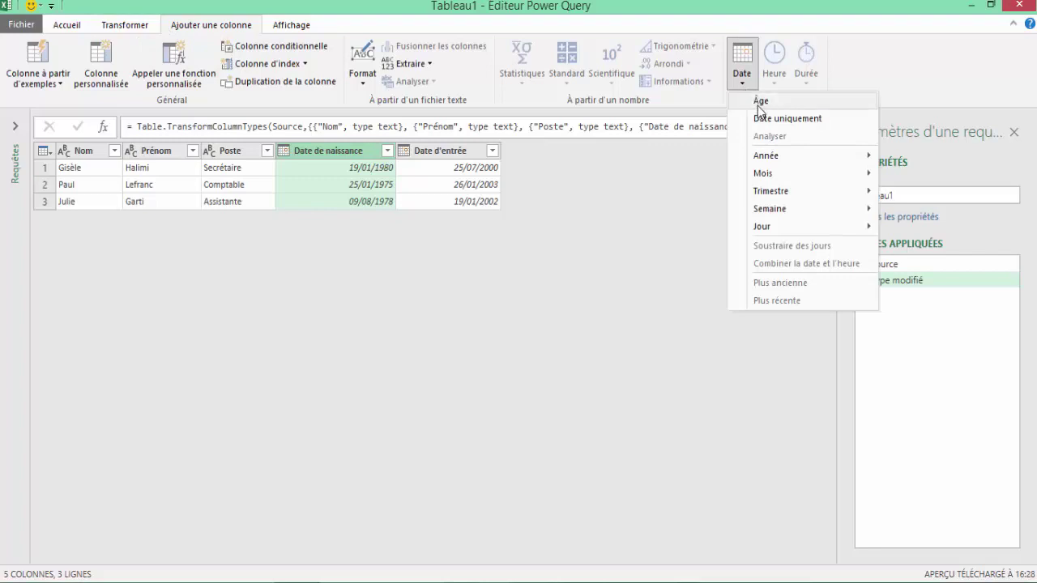
click(759, 102)
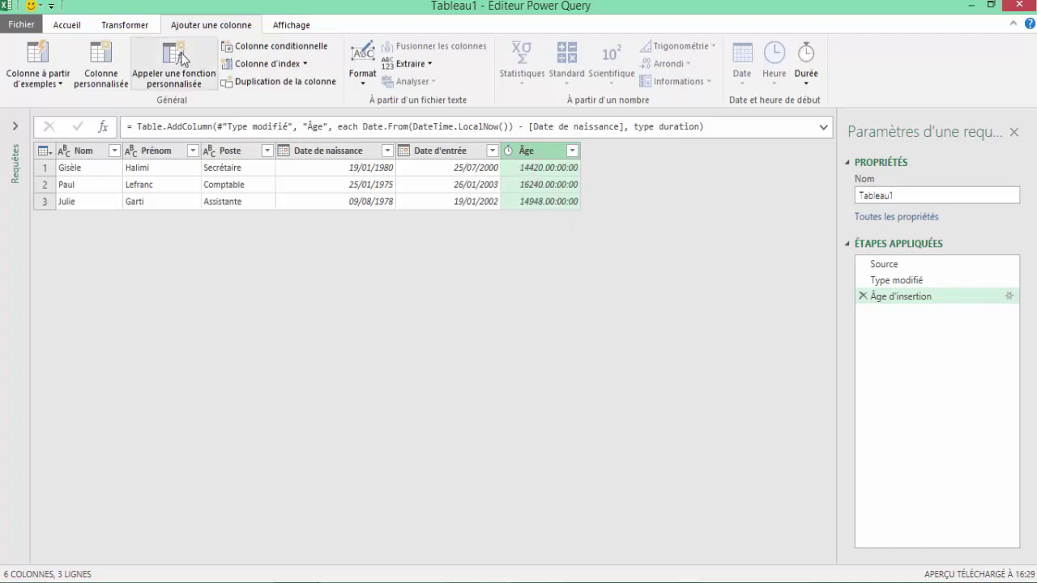
Convert Âge to total years and round it to 0 decimals
click(127, 26)
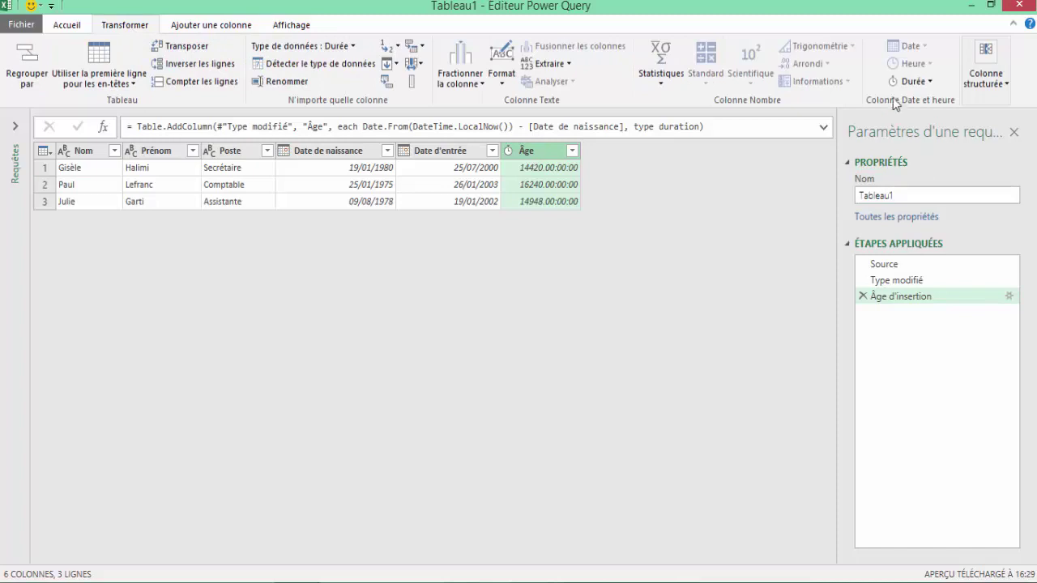
click(929, 83)
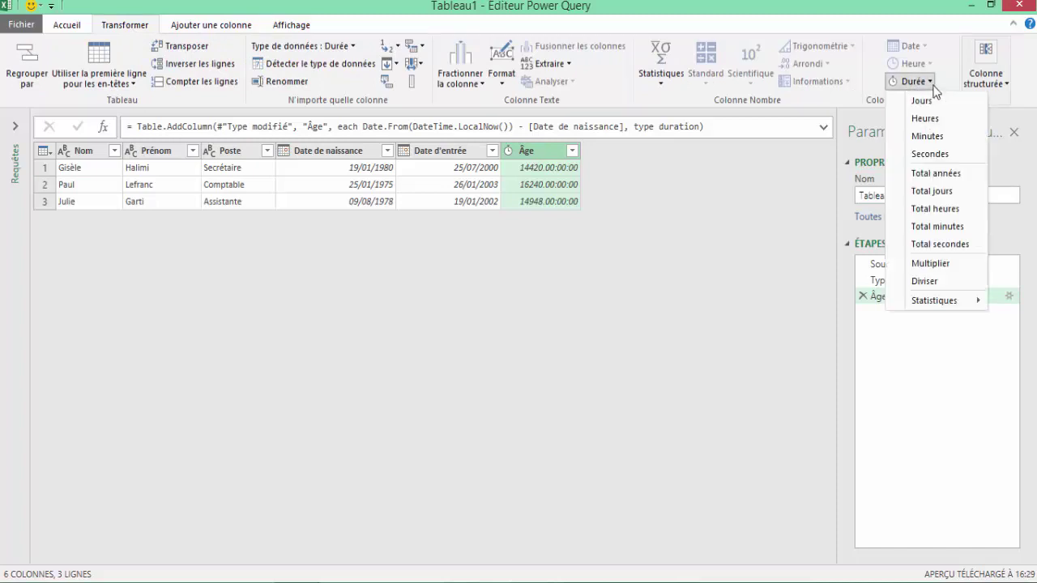
click(938, 174)
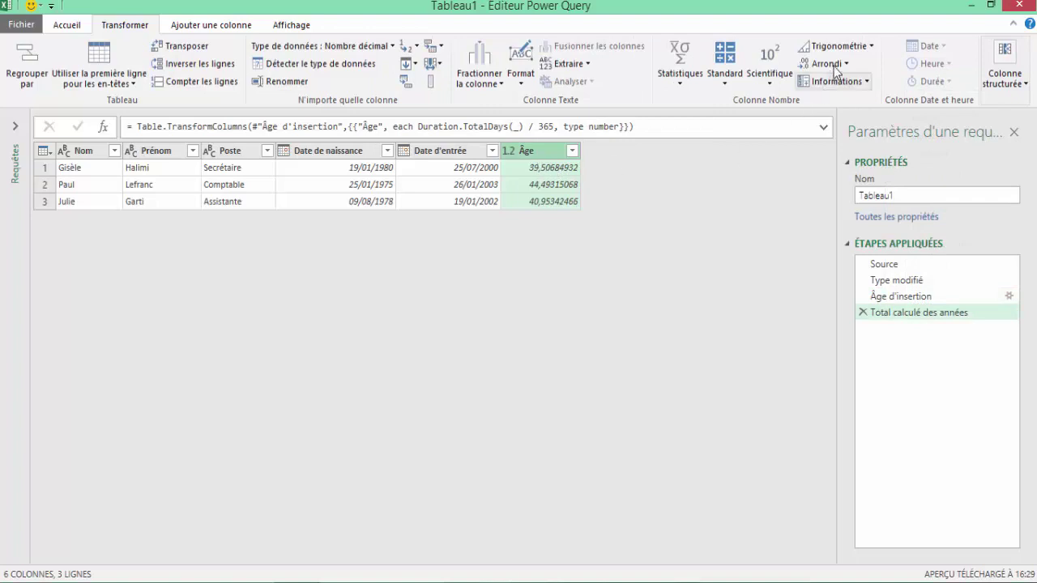
click(845, 65)
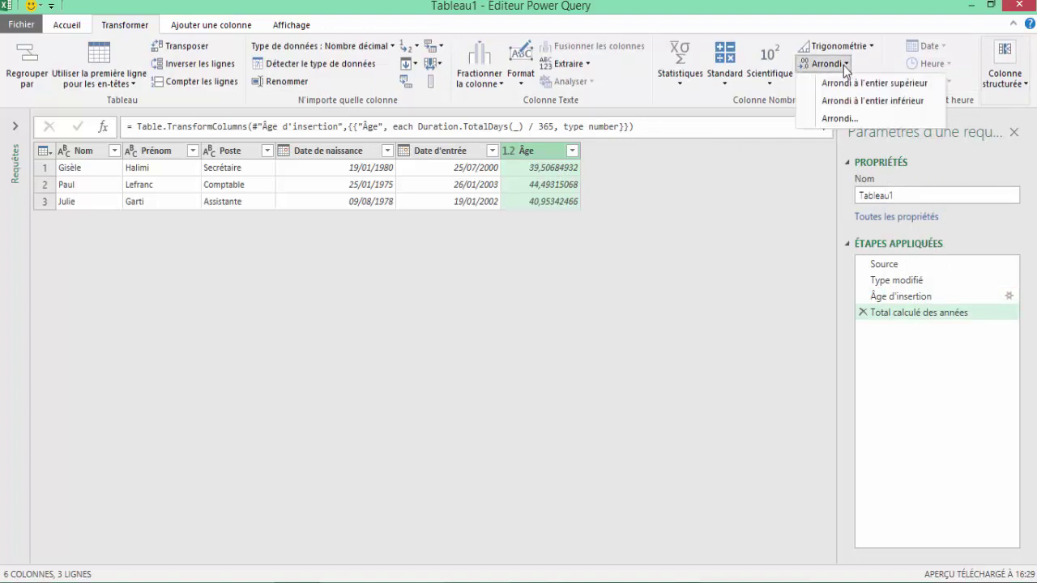
click(833, 117)
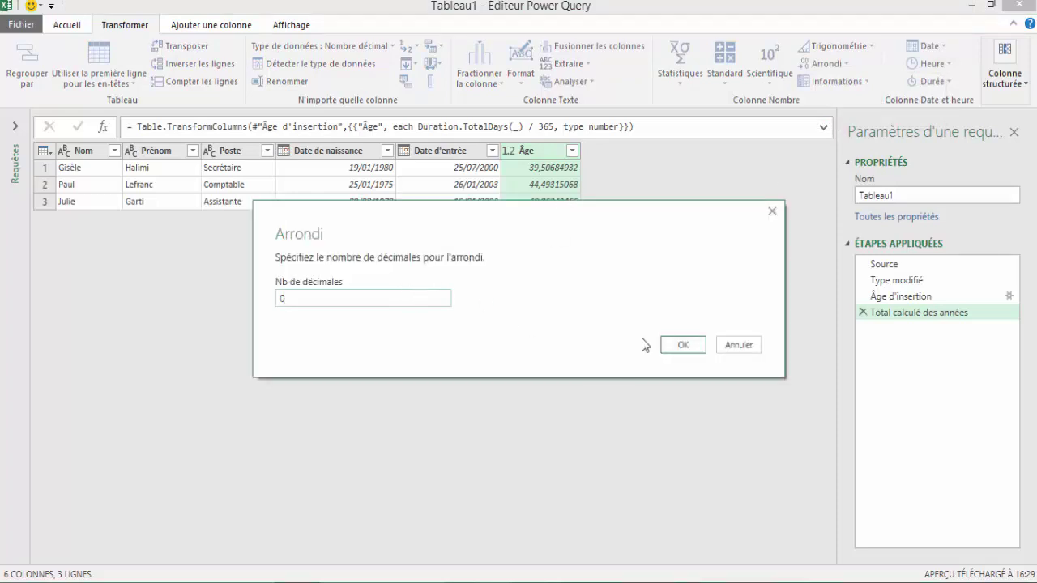
click(689, 345)
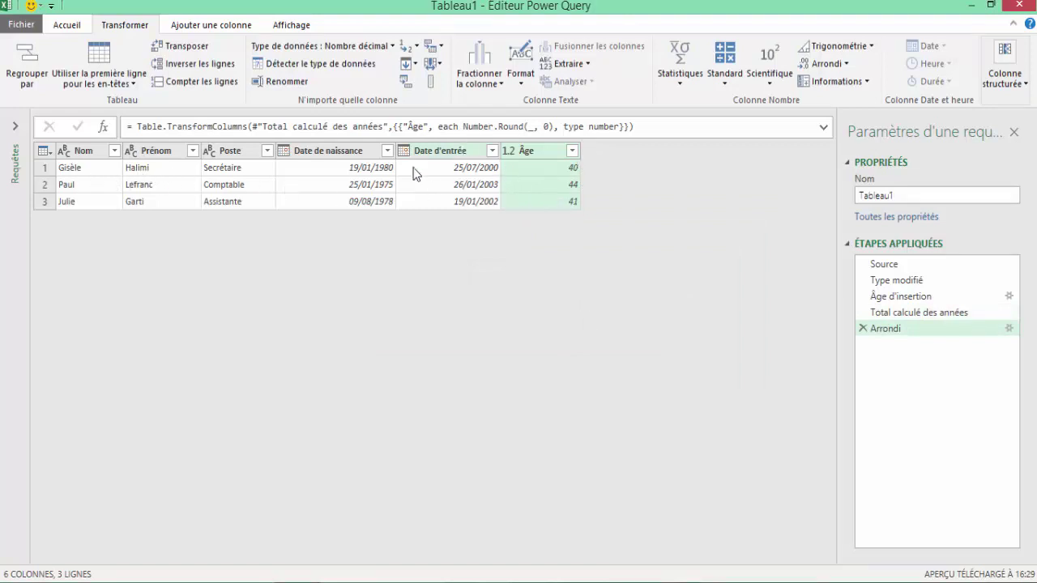
Add an Âge.1 duration column calculated from Date d'entrée
click(456, 154)
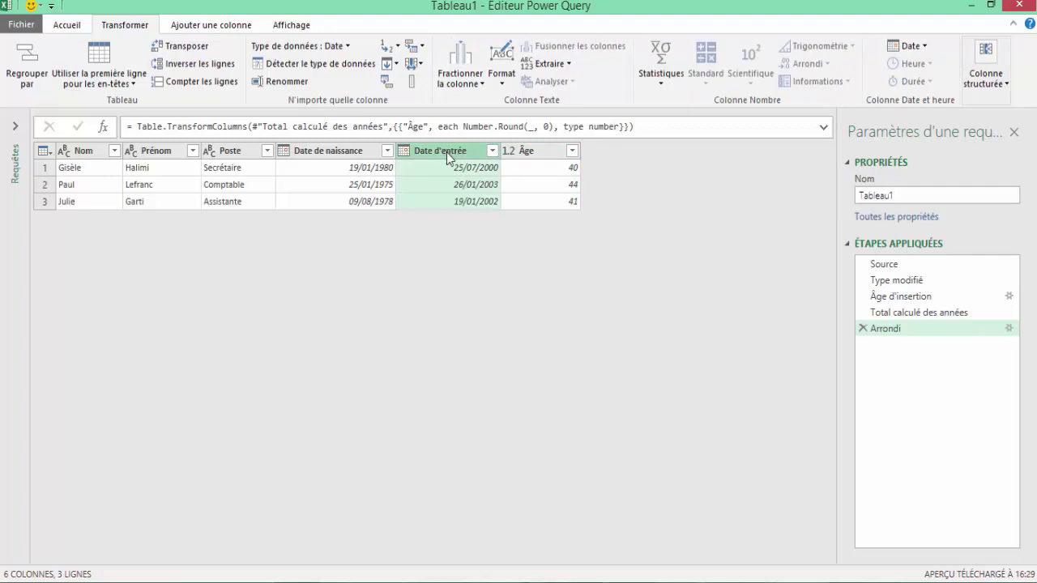
click(201, 26)
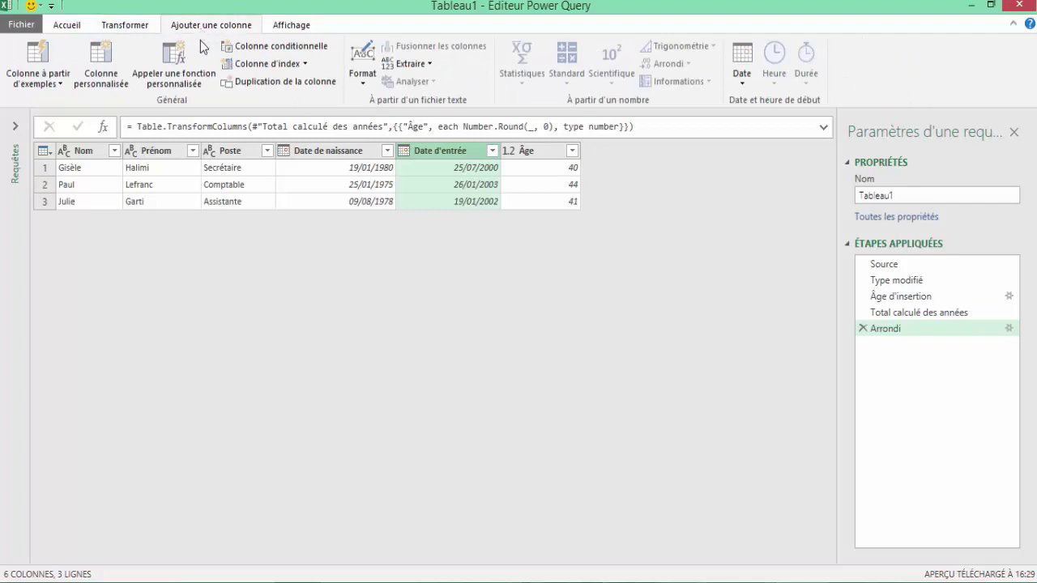
click(741, 85)
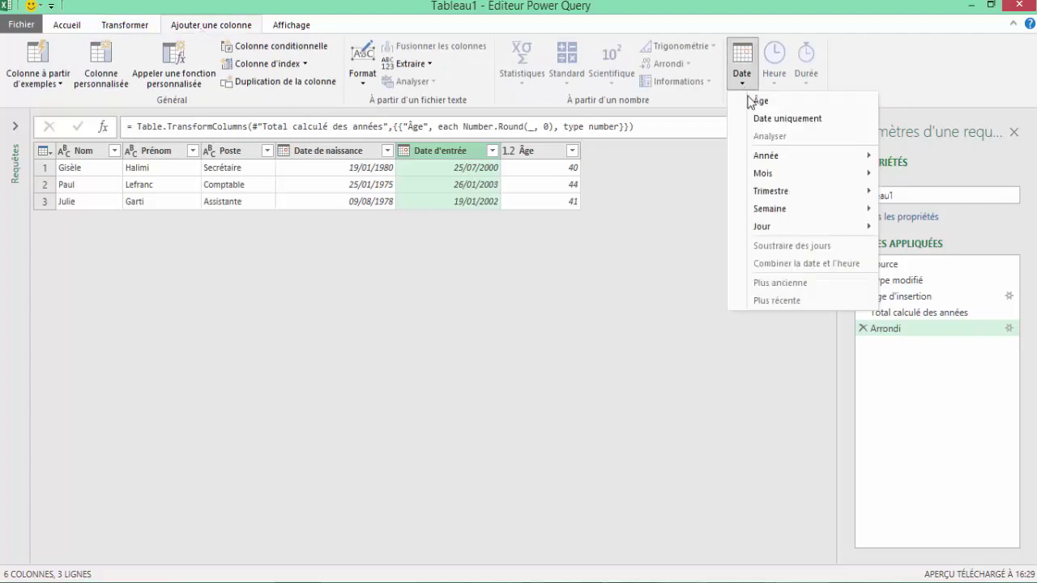
click(759, 102)
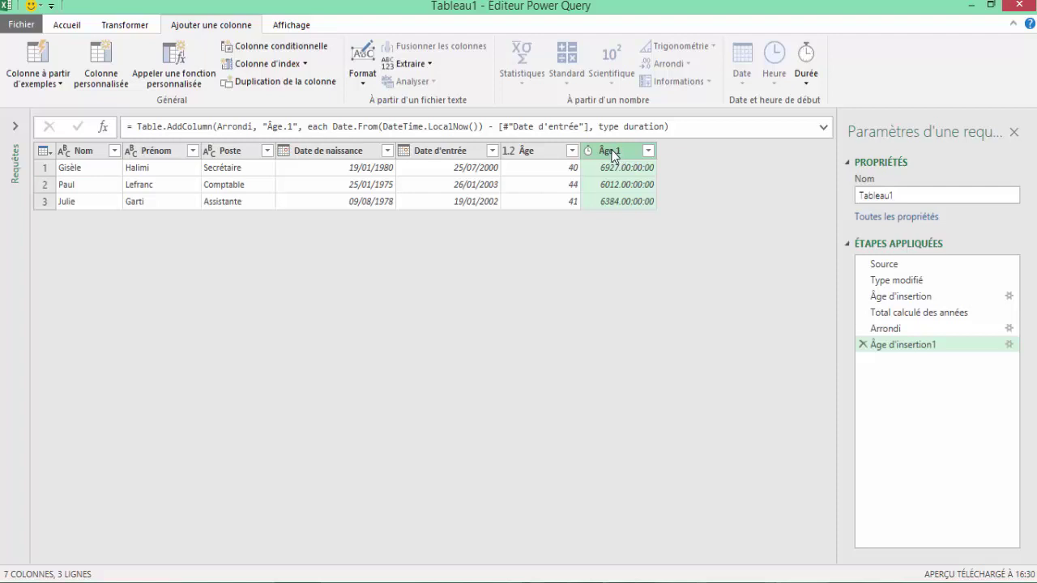
Convert Âge.1 to total years rounded to 0 decimals (19, 16, 17)
click(125, 25)
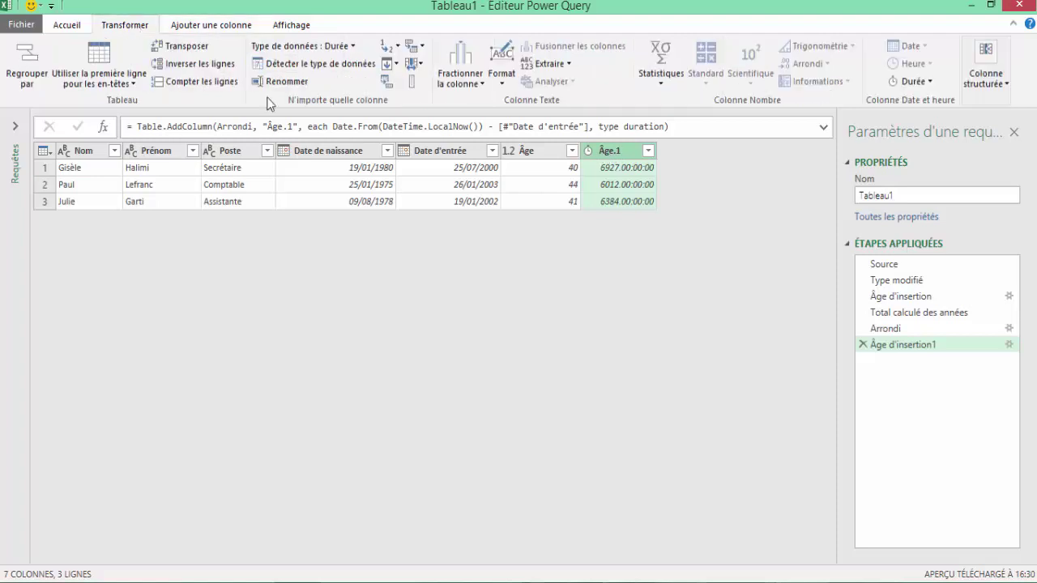
click(924, 84)
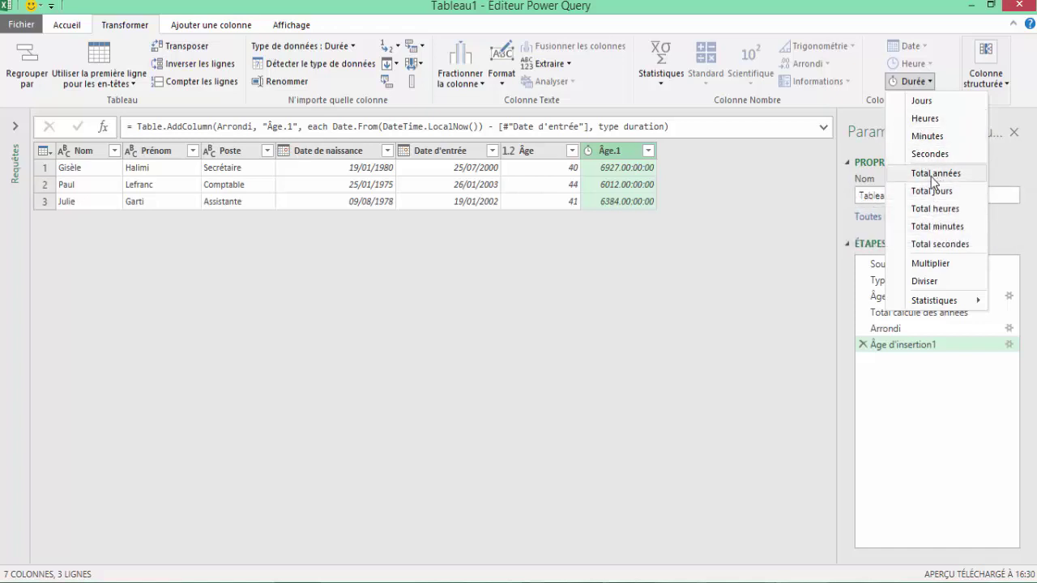
click(931, 177)
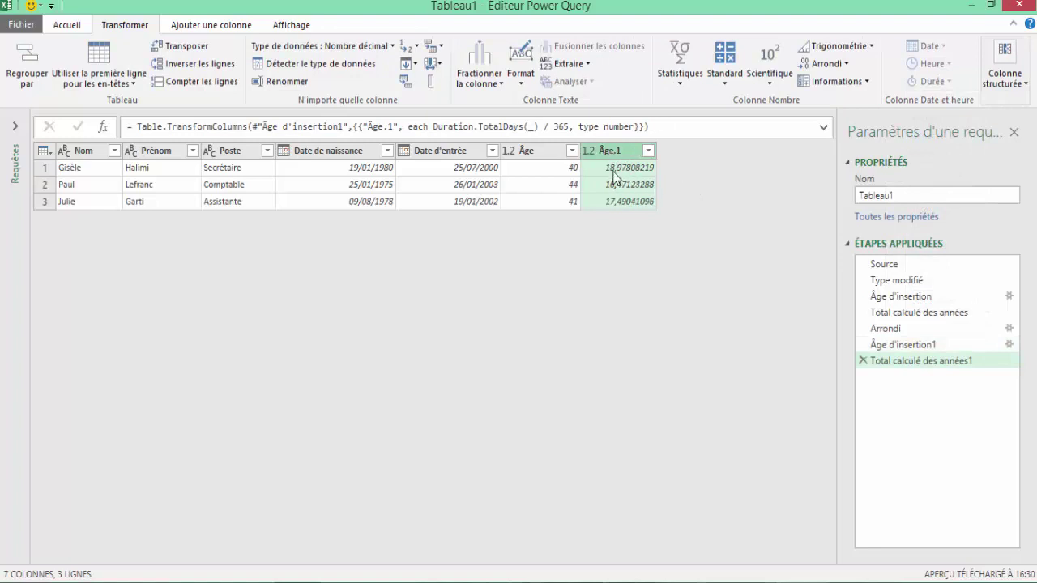
click(846, 65)
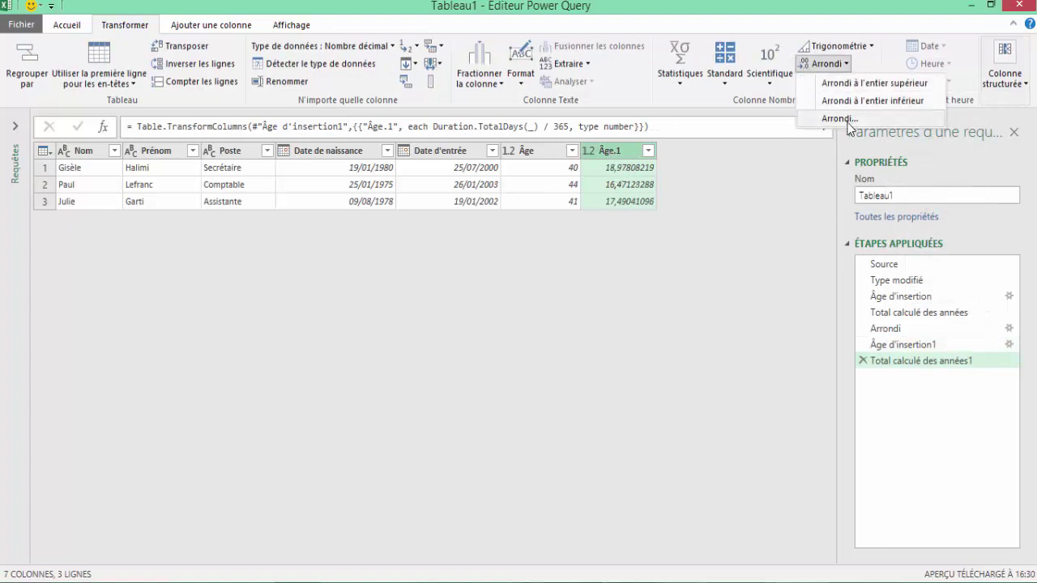
click(842, 119)
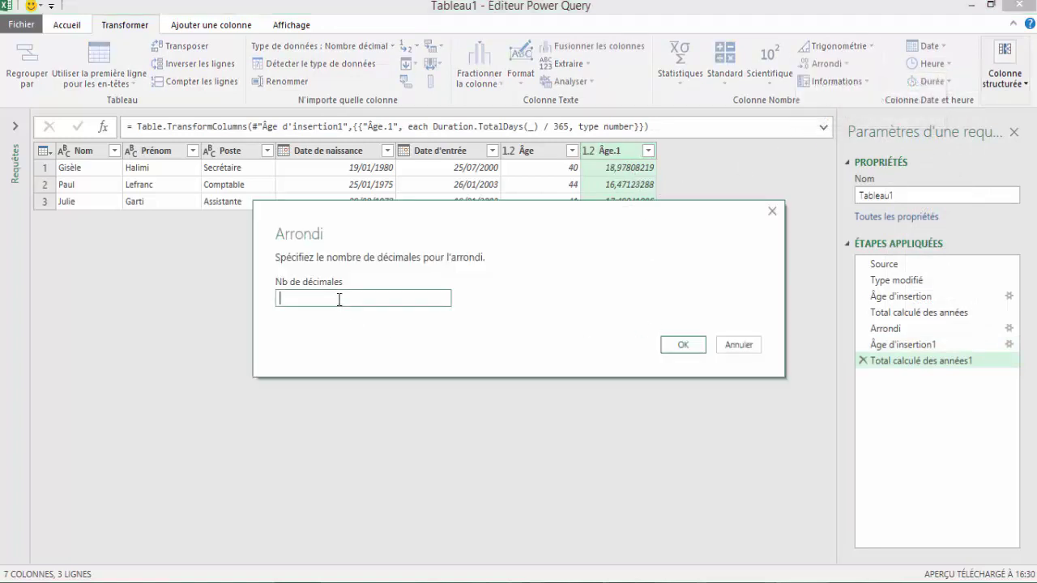
text(0)
click(682, 348)
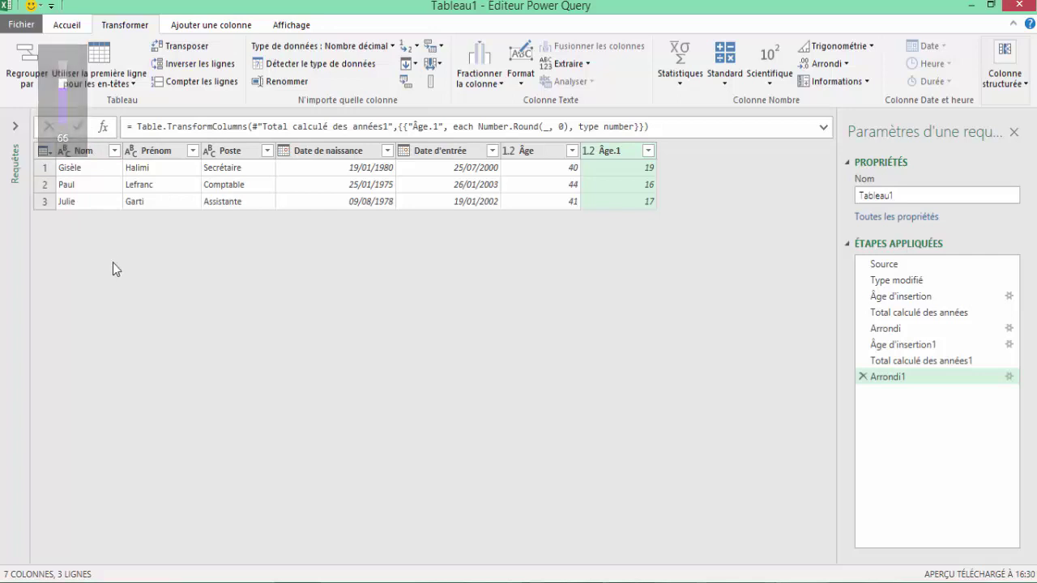
Choose Fermer et charger dans... to load the query into the workbook
click(67, 25)
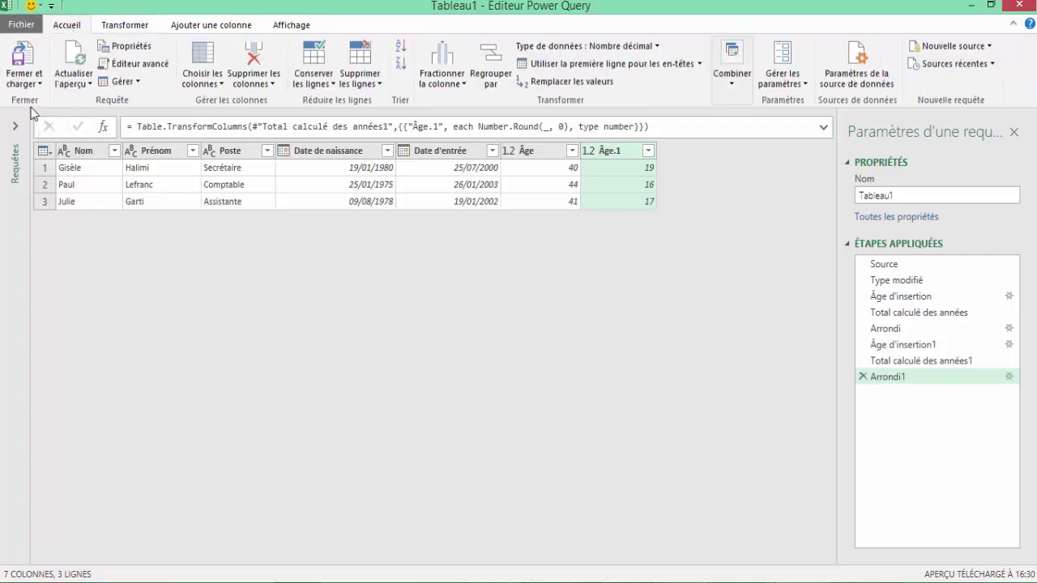
click(26, 83)
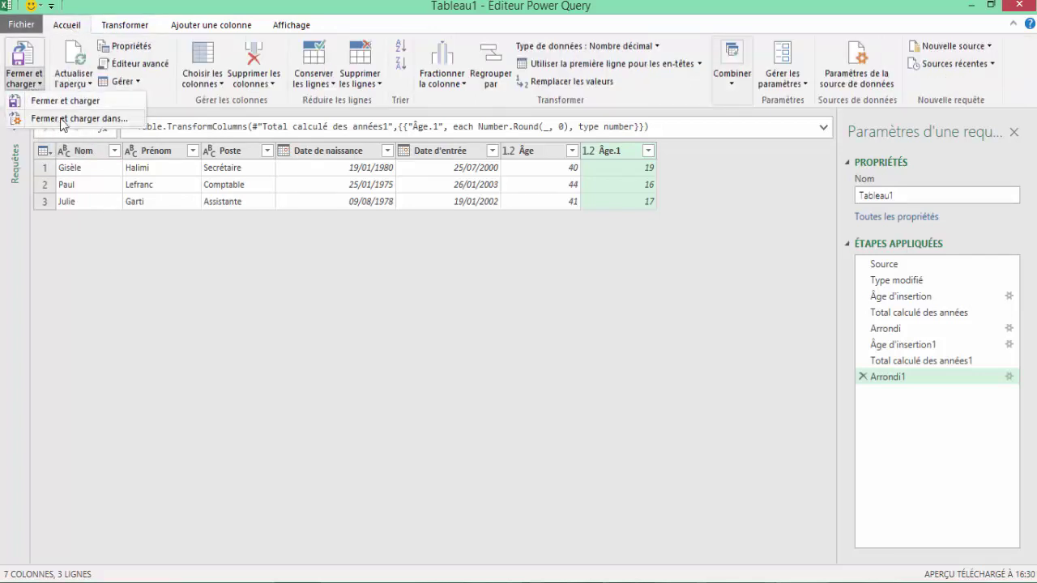
key(Escape)
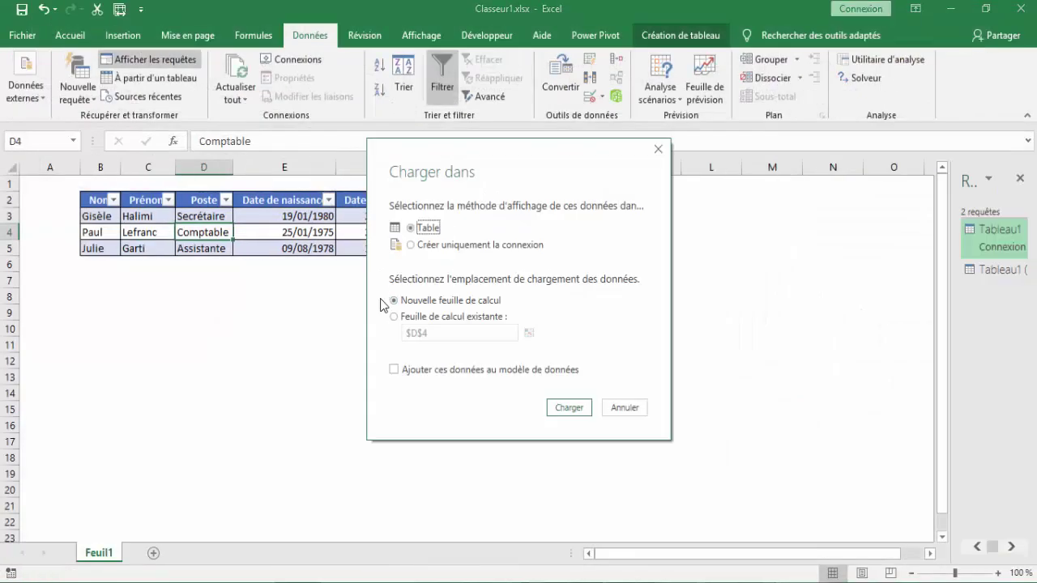
Load the query as a table on the existing worksheet starting at cell B8
click(395, 316)
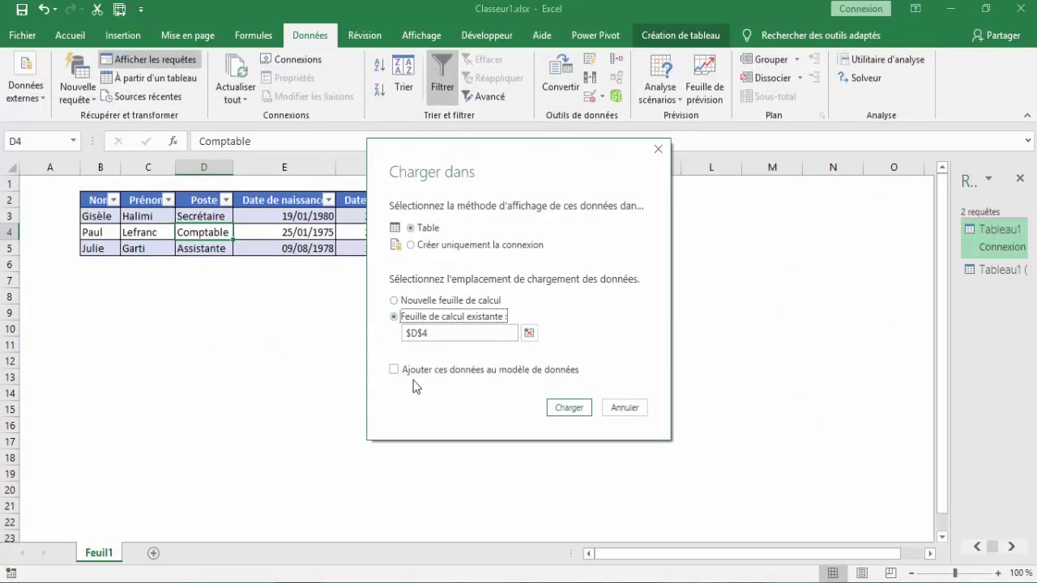
drag(434, 333, 360, 339)
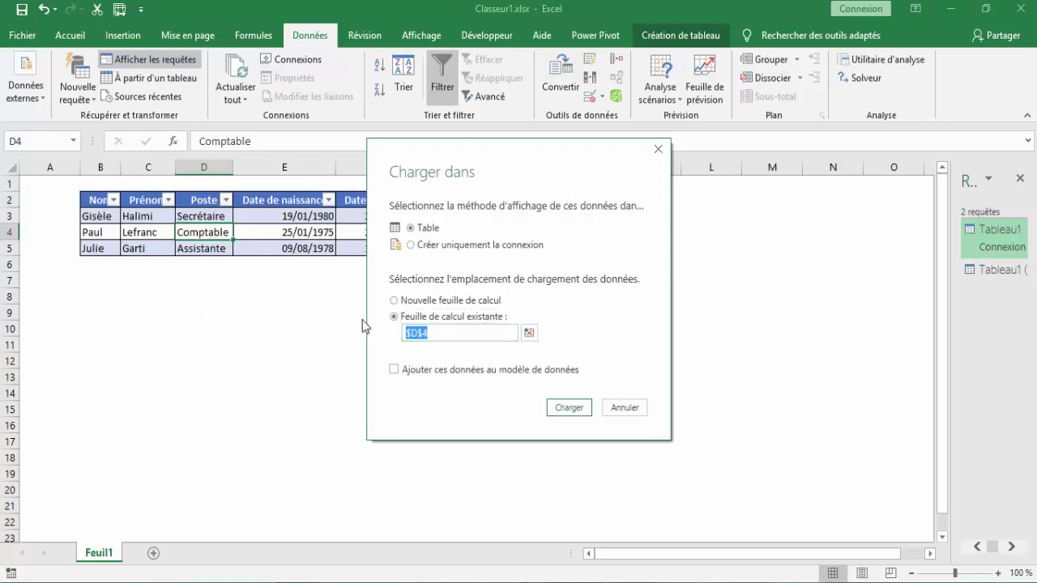
text(B8)
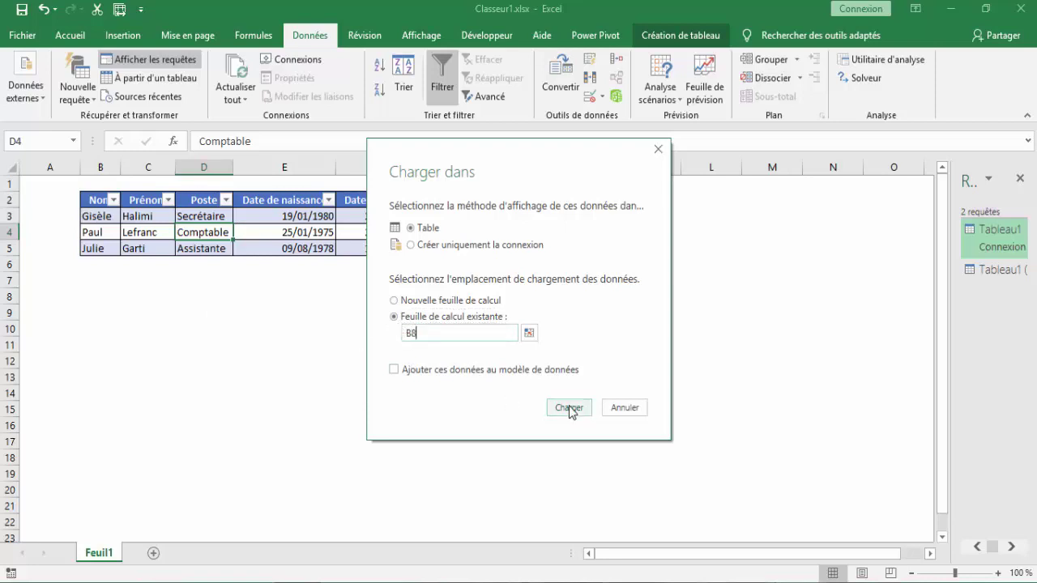
click(568, 408)
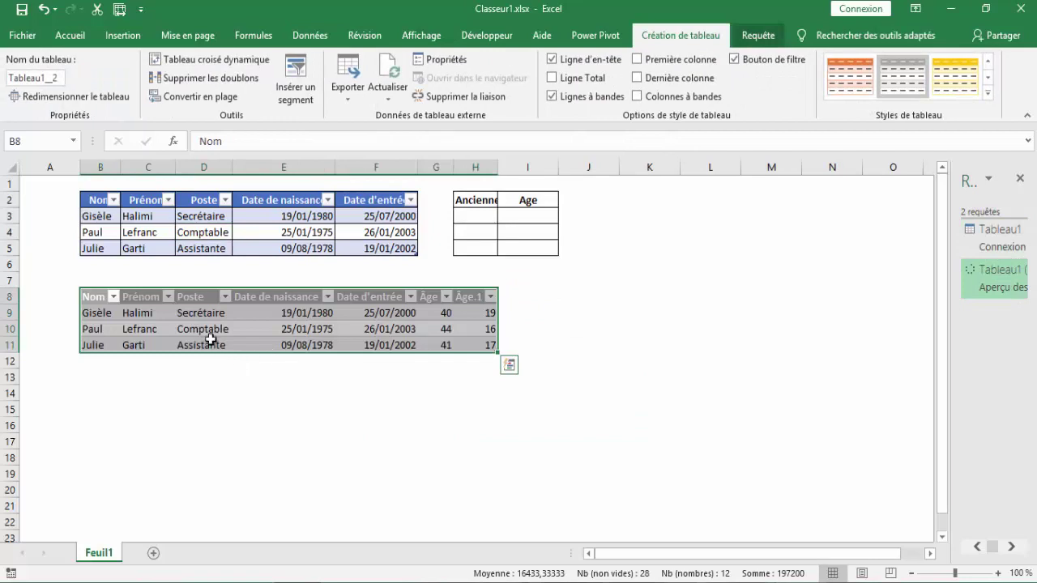
Widen columns G and H so the Âge and Âge.1 headers fit
click(208, 341)
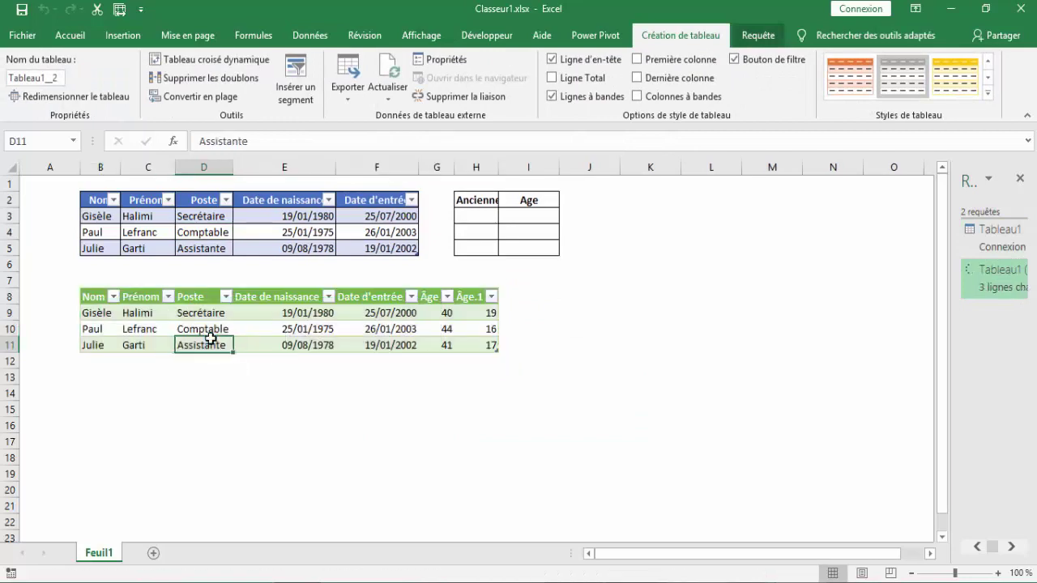
click(438, 297)
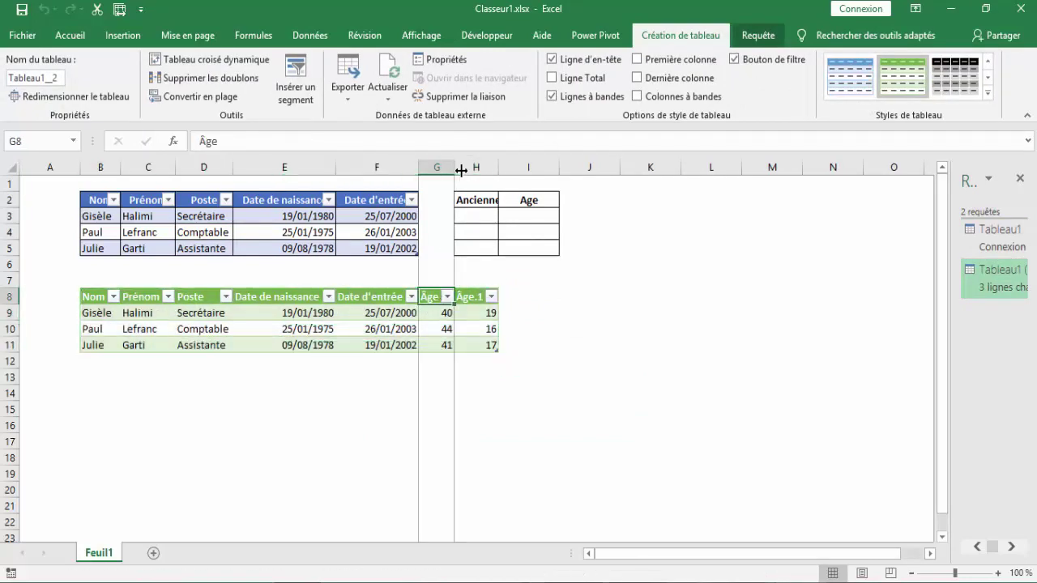
drag(455, 168, 490, 169)
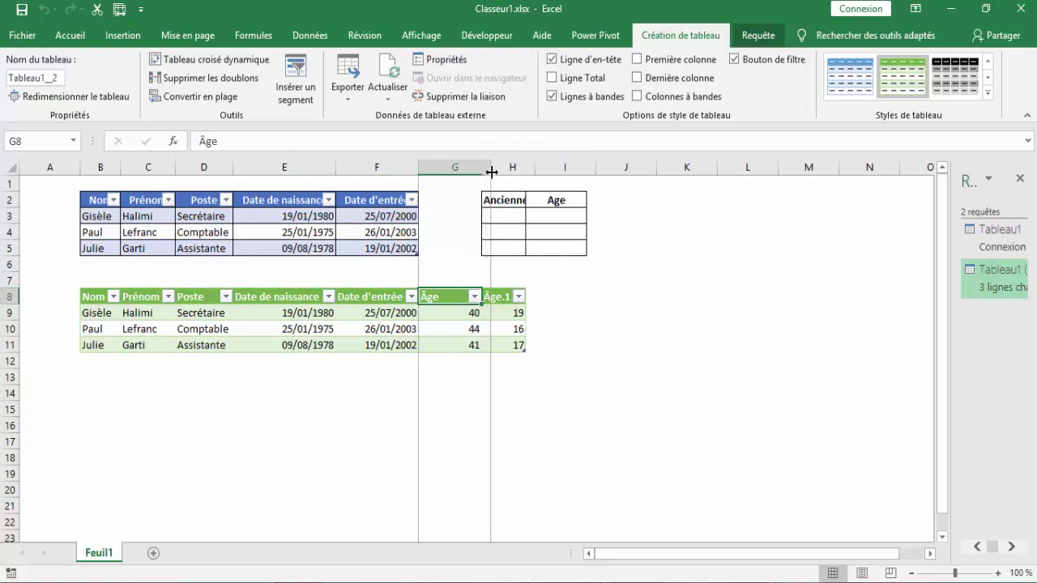
click(511, 295)
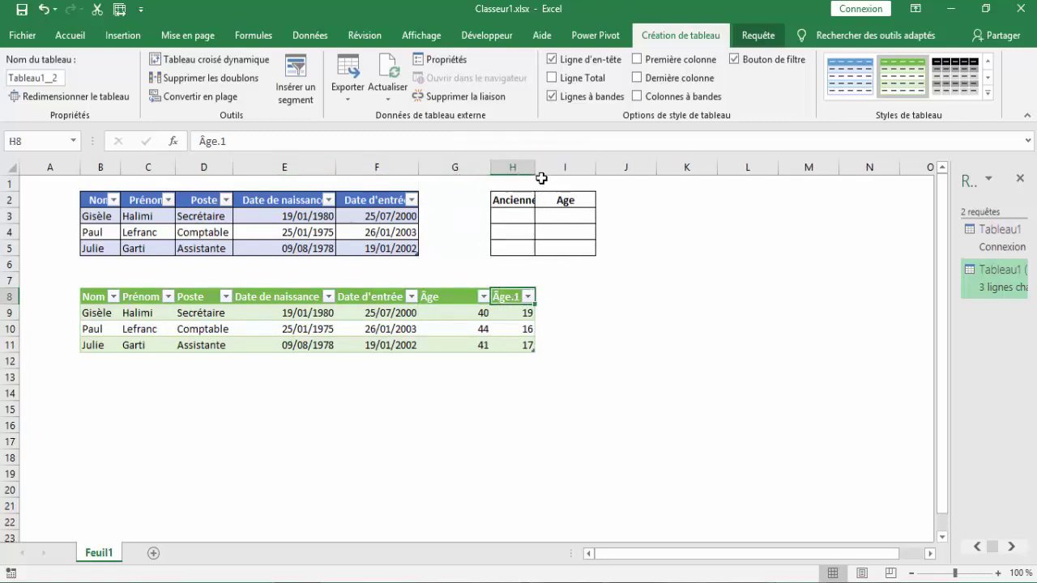
drag(535, 167, 572, 166)
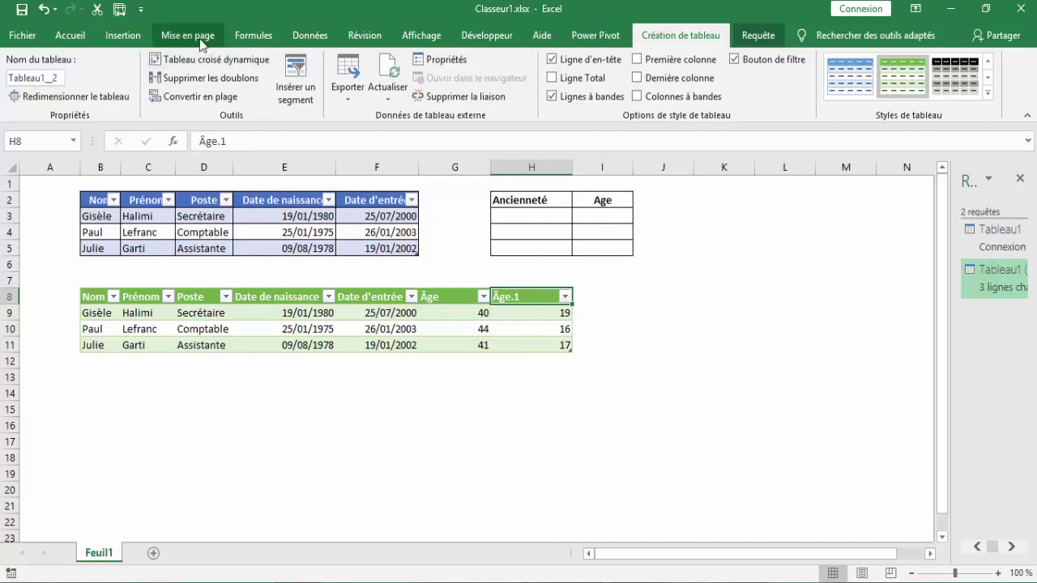
Show the workbook's Requêtes et connexions pane
click(307, 38)
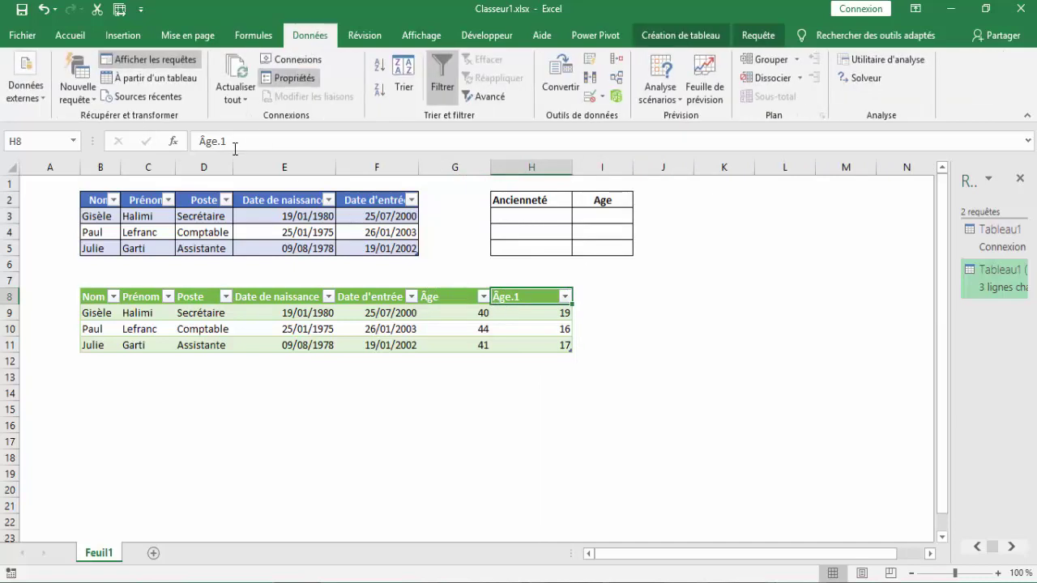
click(138, 327)
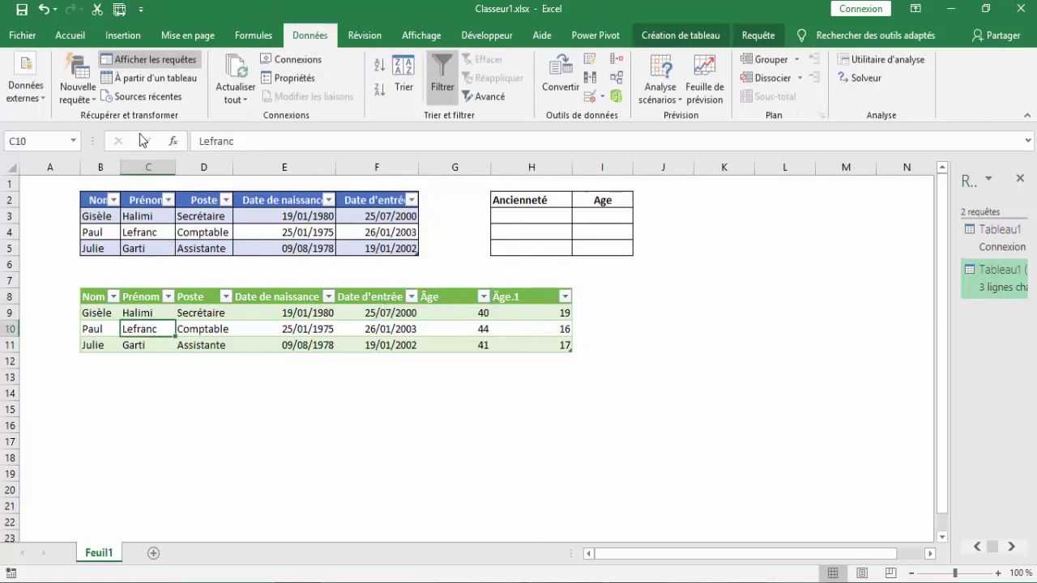
click(156, 63)
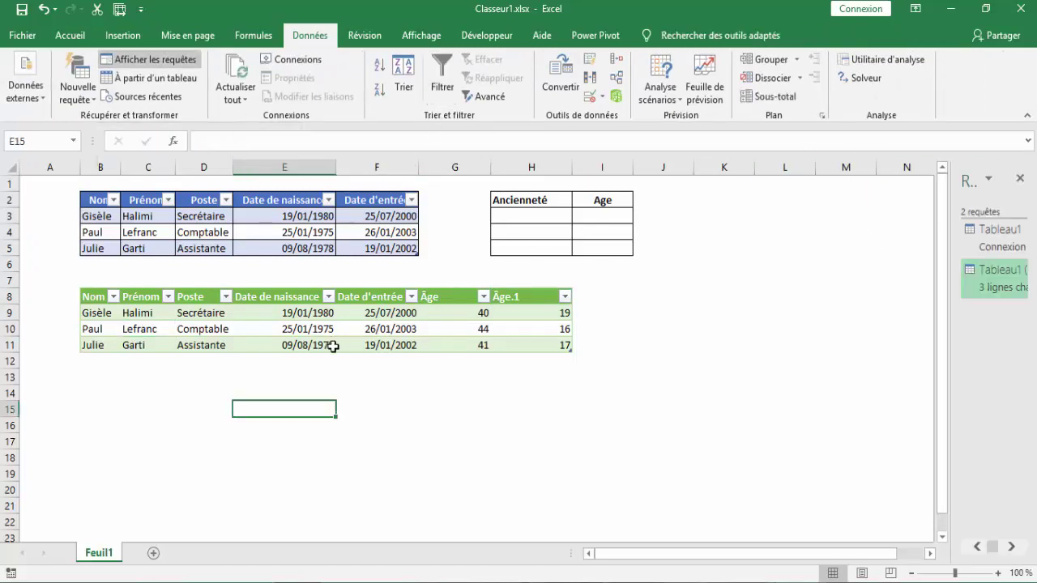
Open the Tableau1 (2) query in Power Query Editor and select the Âge.1 column
mouse_move(989, 280)
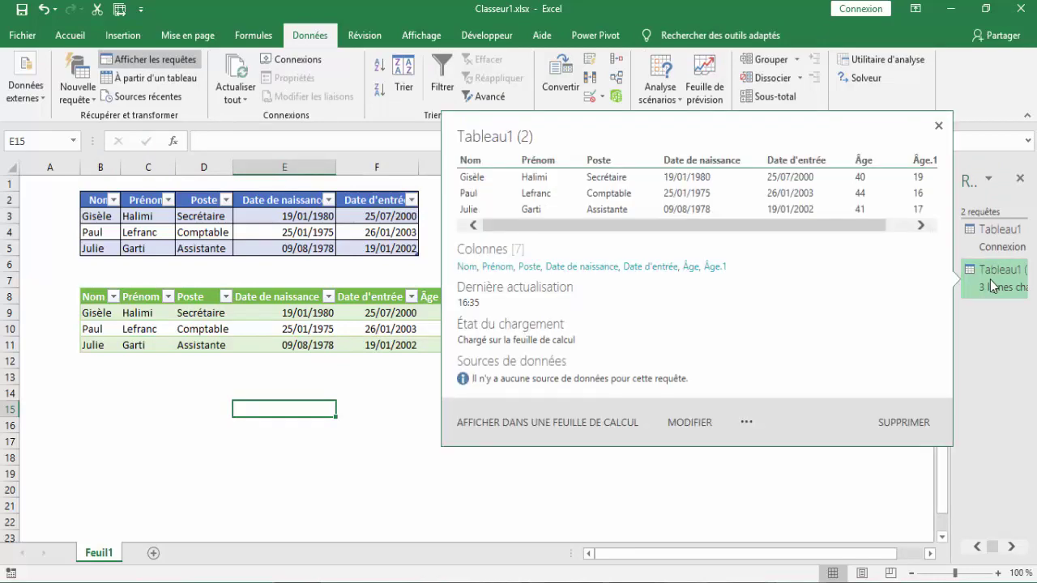
click(685, 423)
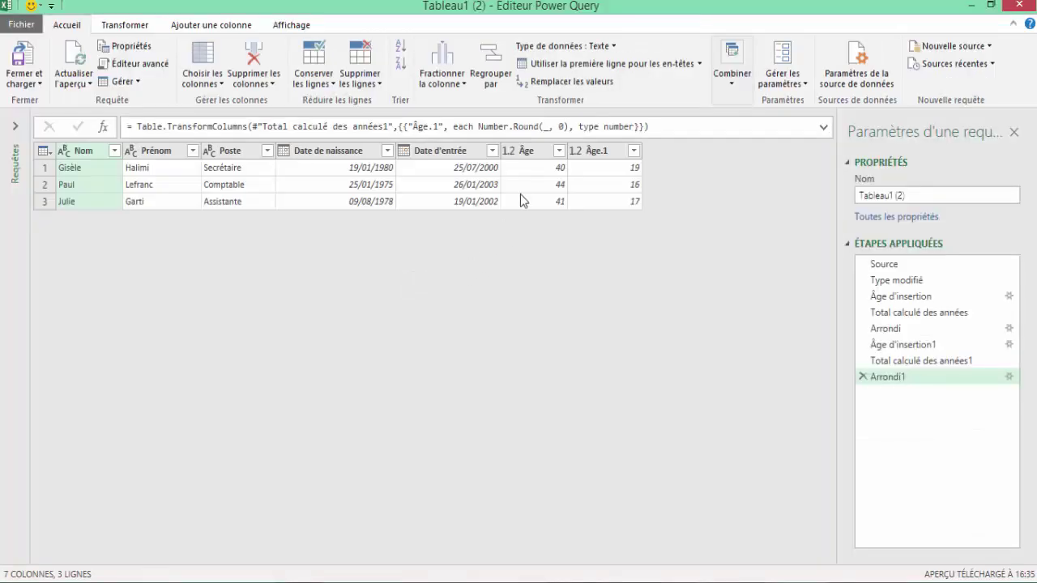
click(532, 152)
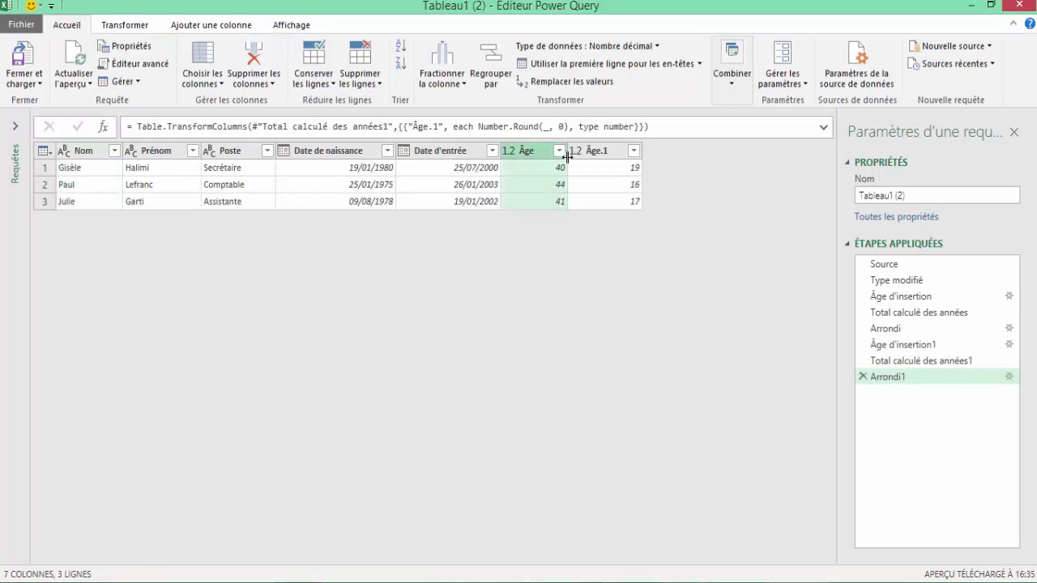
click(596, 154)
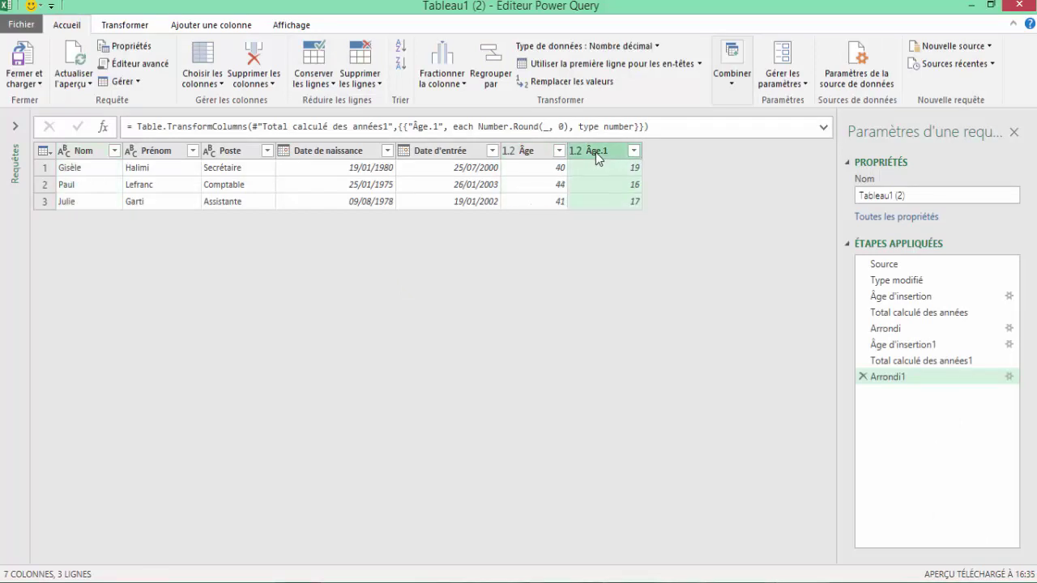
Rename the Âge.1 column to Ancienneté
right_click(595, 152)
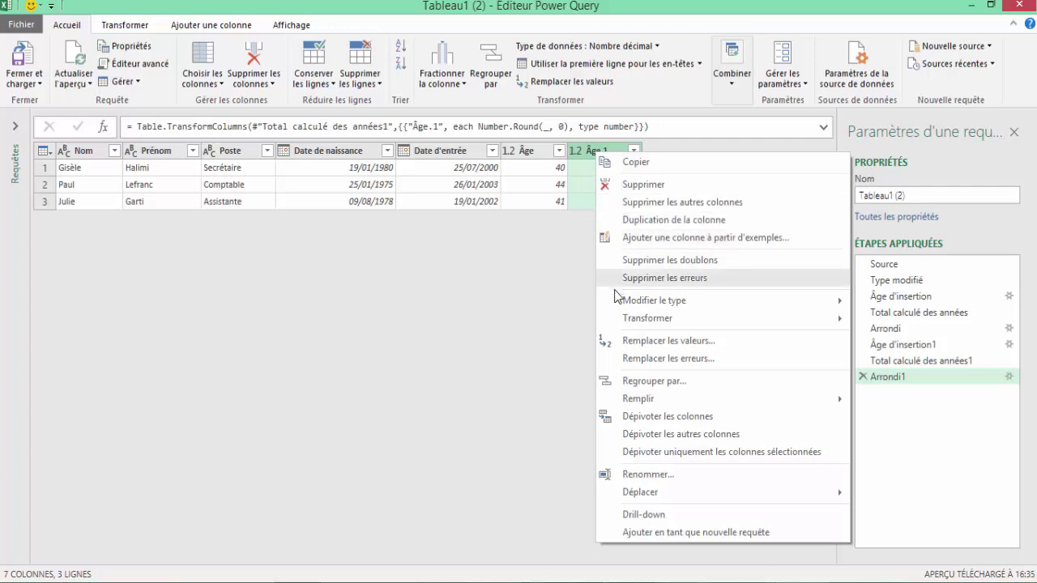
click(636, 474)
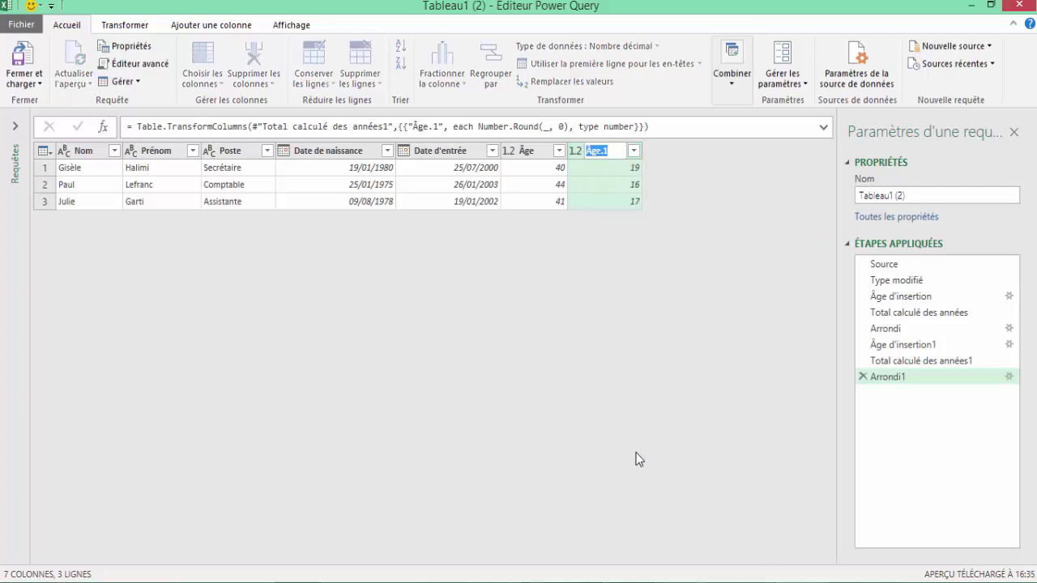
text(a)
text(é)
key(Return)
click(25, 81)
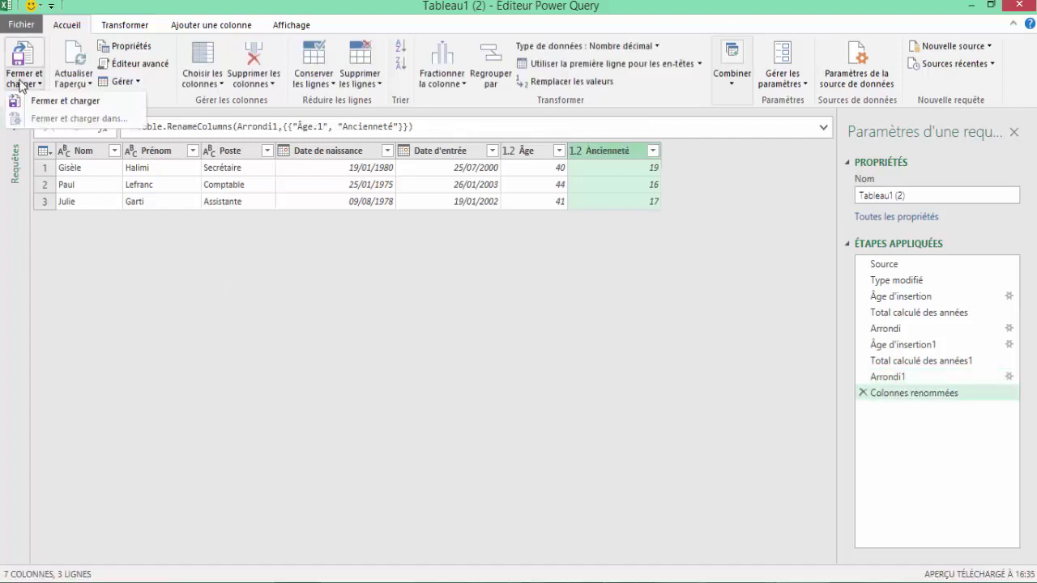
Load the query back so the sheet table shows Ancienneté values 19, 16, 17
click(39, 103)
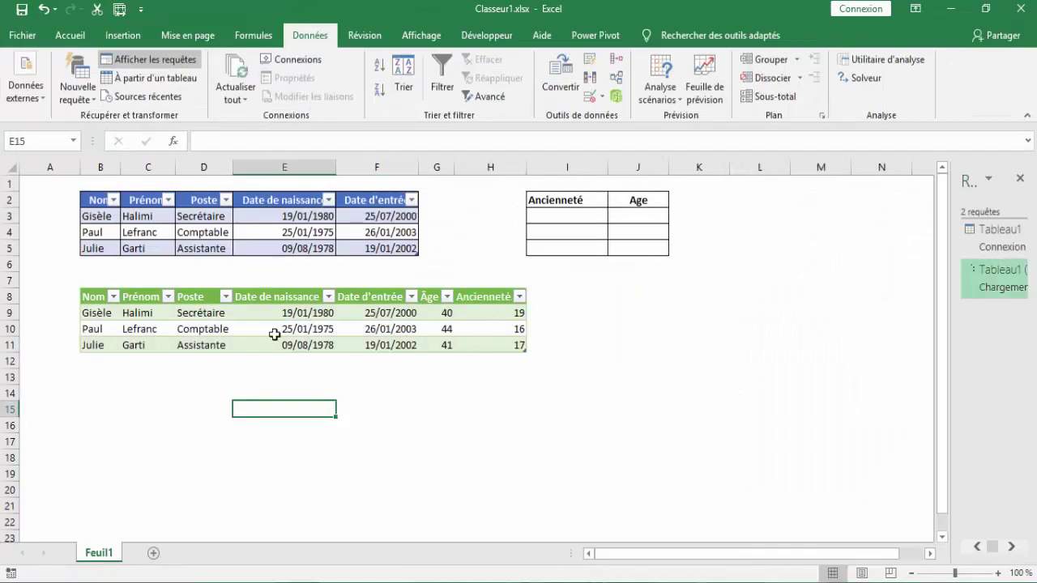
click(476, 316)
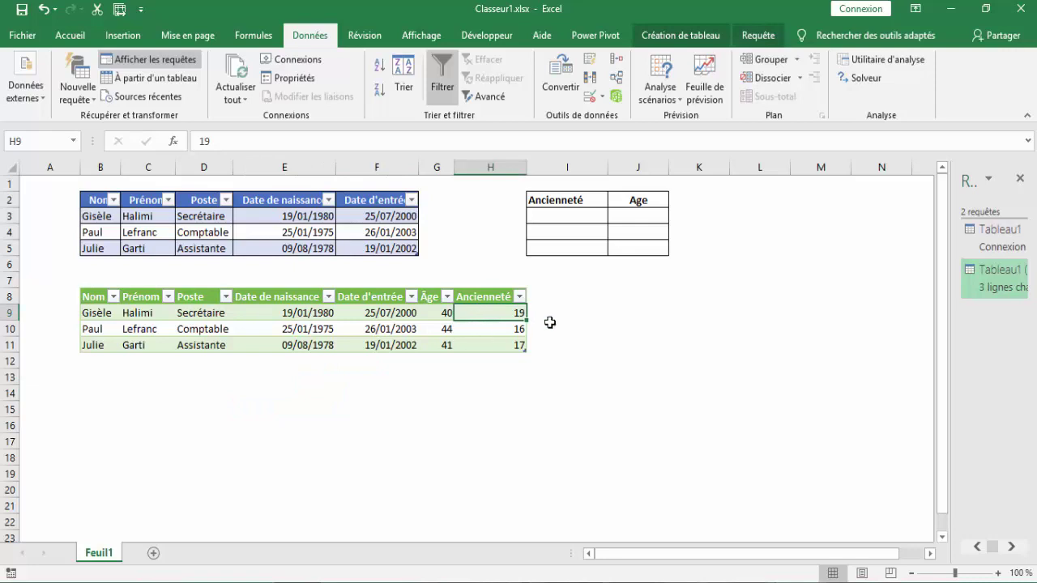
click(588, 297)
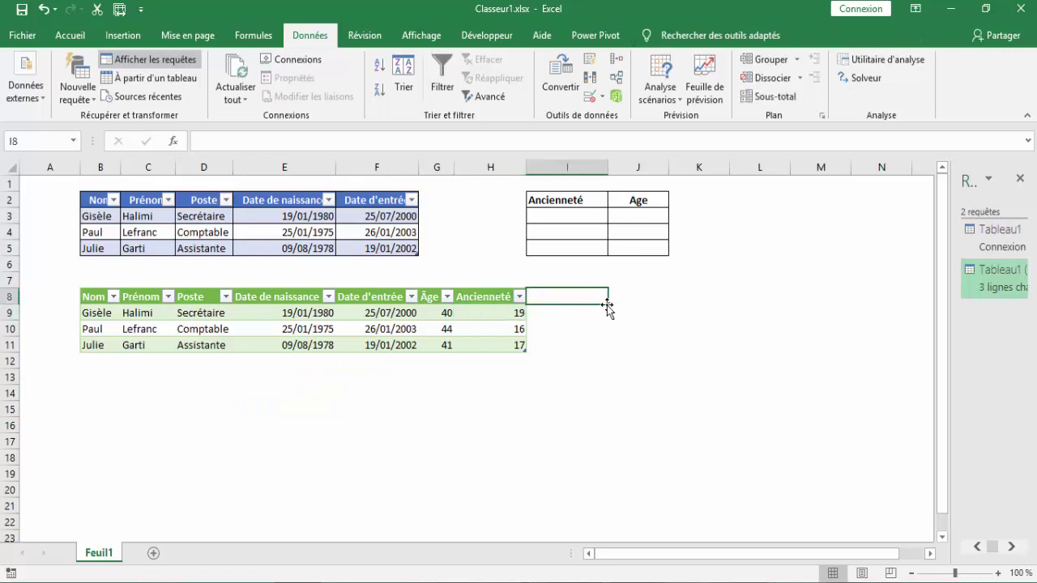
Select cells J8 through J11 beside the table for the age column
click(643, 305)
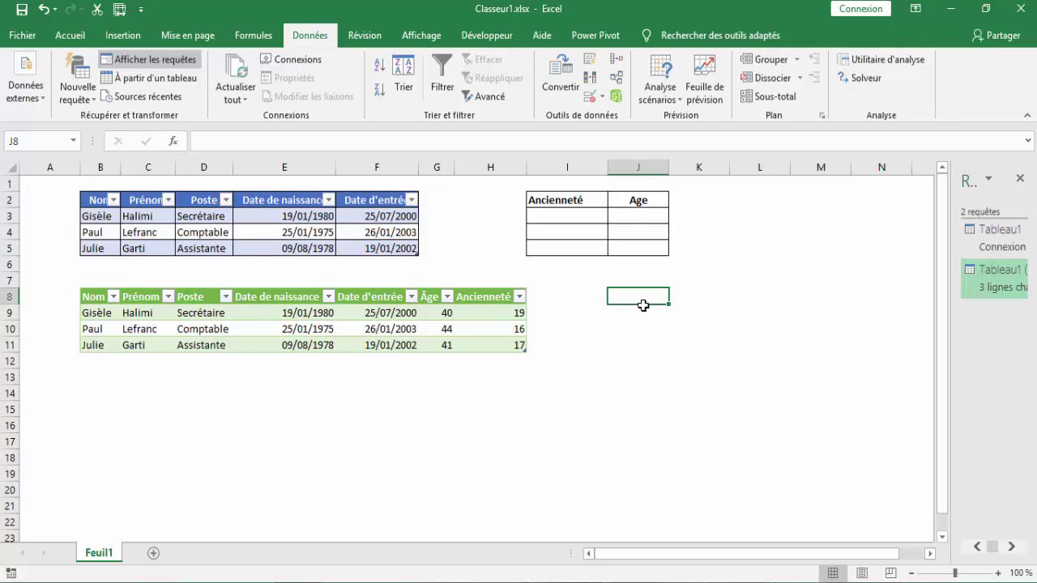
key(shift+Down)
key(shift+Down)
key(shift+Down)
key(Down)
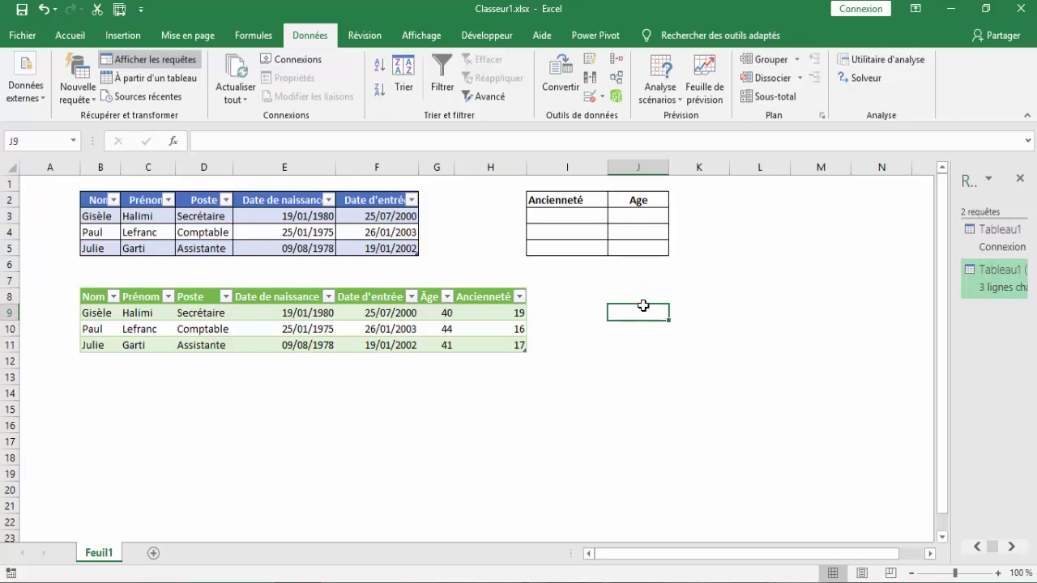
key(shift+Down)
key(shift+Down)
Fill J9:J11 with =FRACTION.ANNEE(E9;AUJOURDHUI()) to compute each employee's age
text(=)
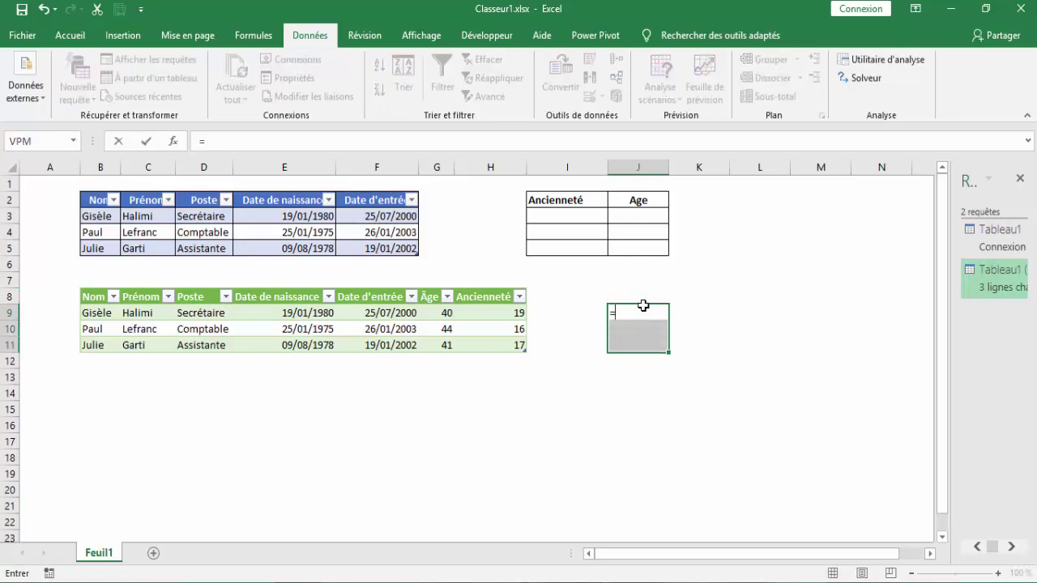
text(fra)
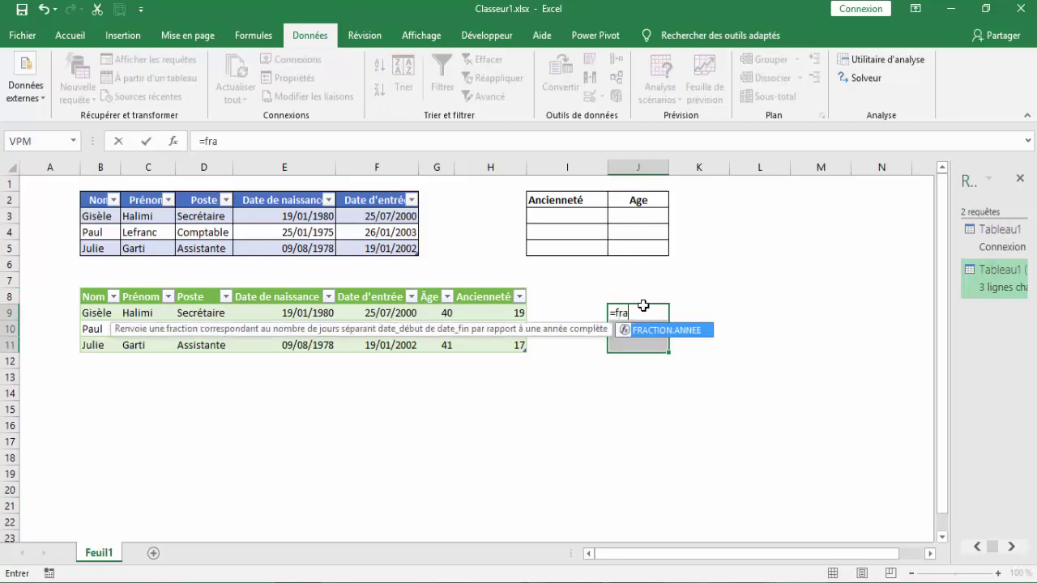
text(cti)
double_click(682, 331)
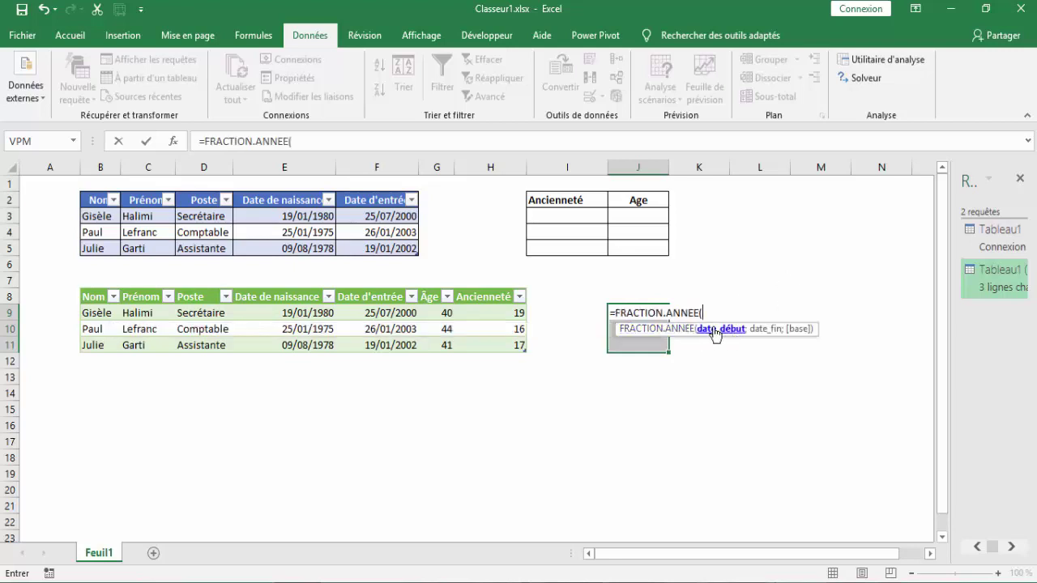
click(298, 314)
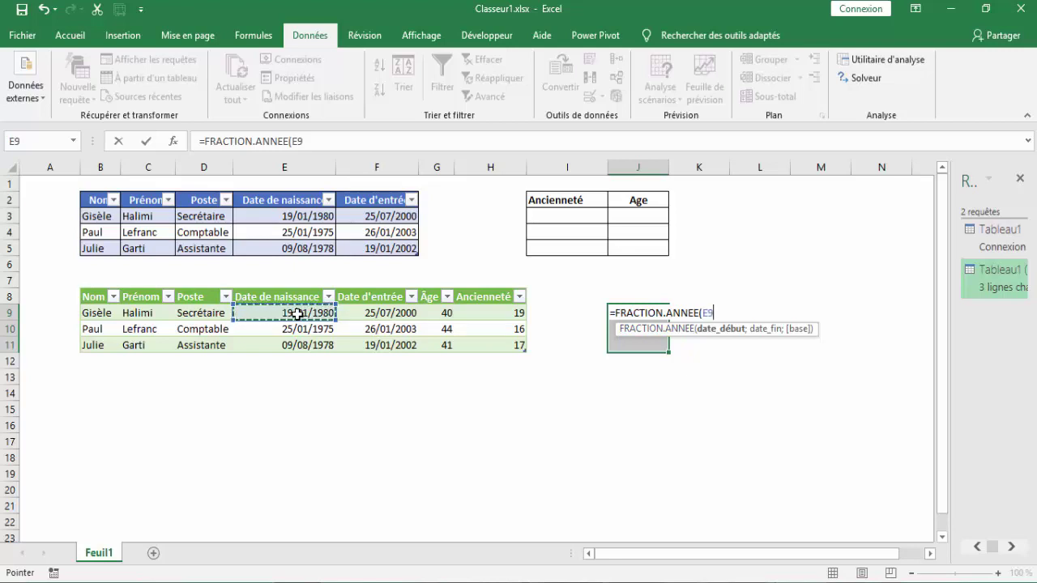
text(;auj)
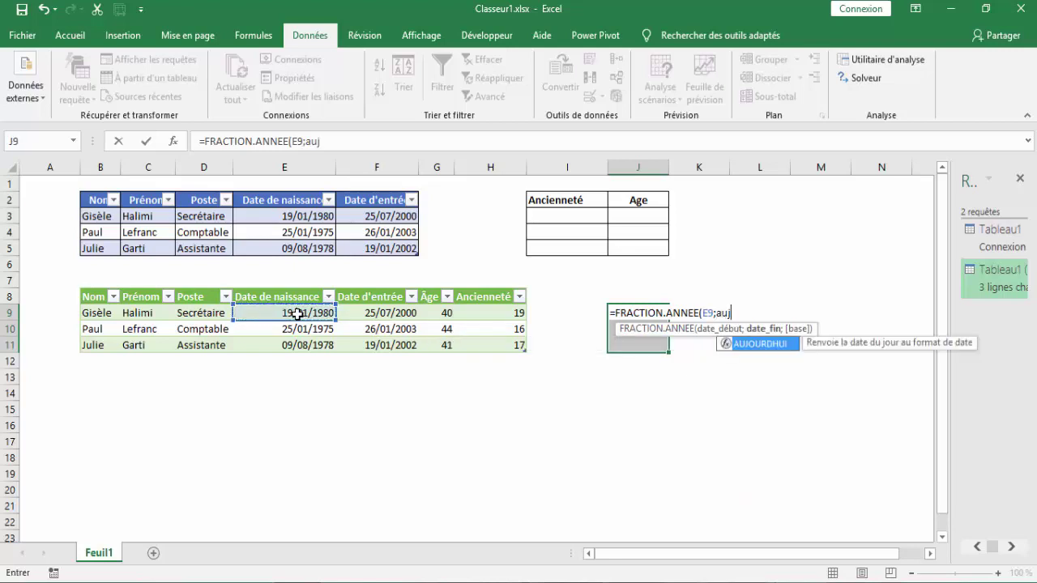
text(ou)
double_click(755, 341)
text())
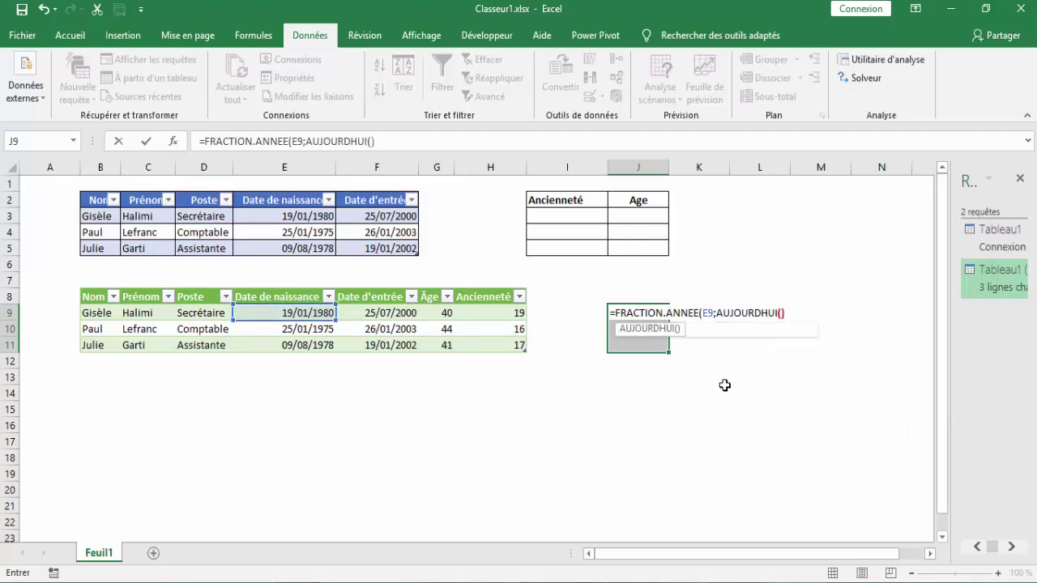
text())
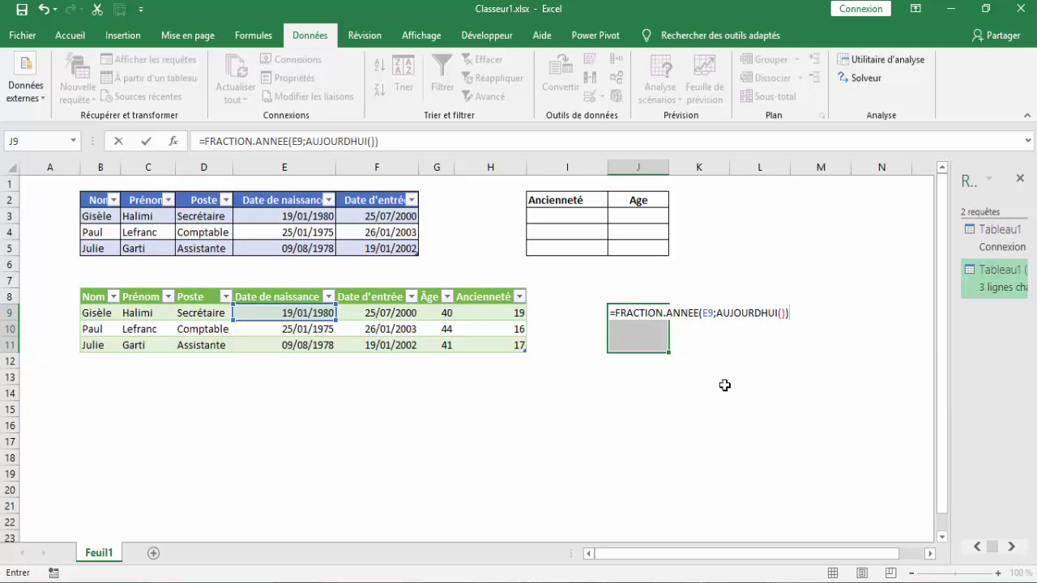
key(ctrl+Return)
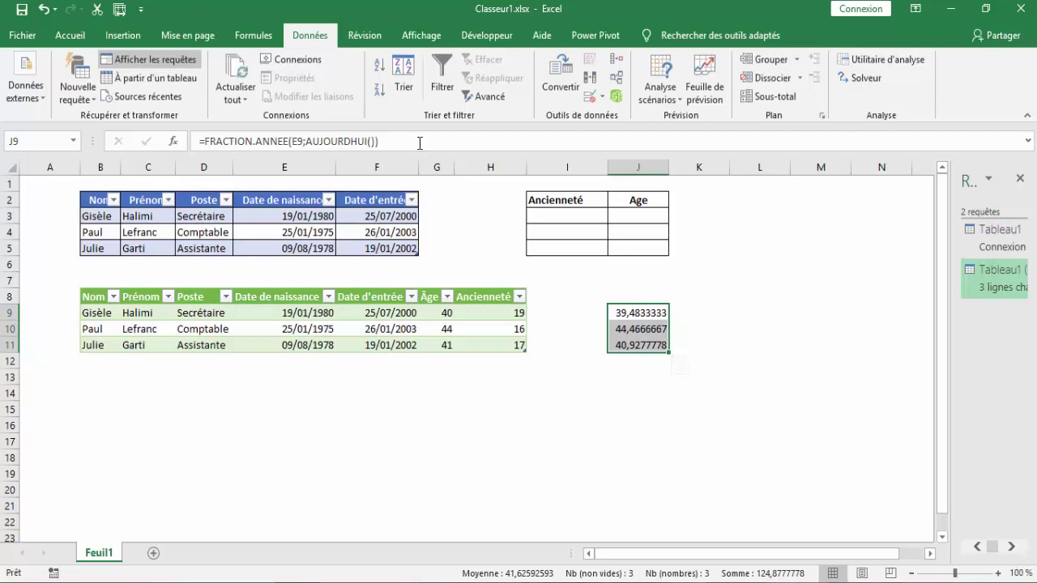
Strip the decimals from J9:J11 so they read 39, 44 and 41, checking J9 against Âge in G9
click(70, 35)
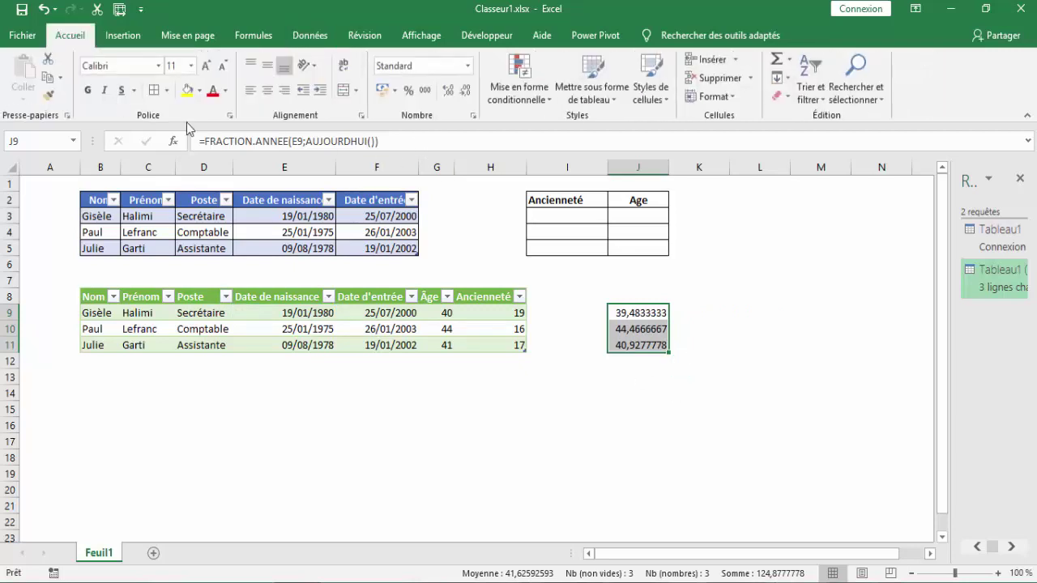
click(462, 92)
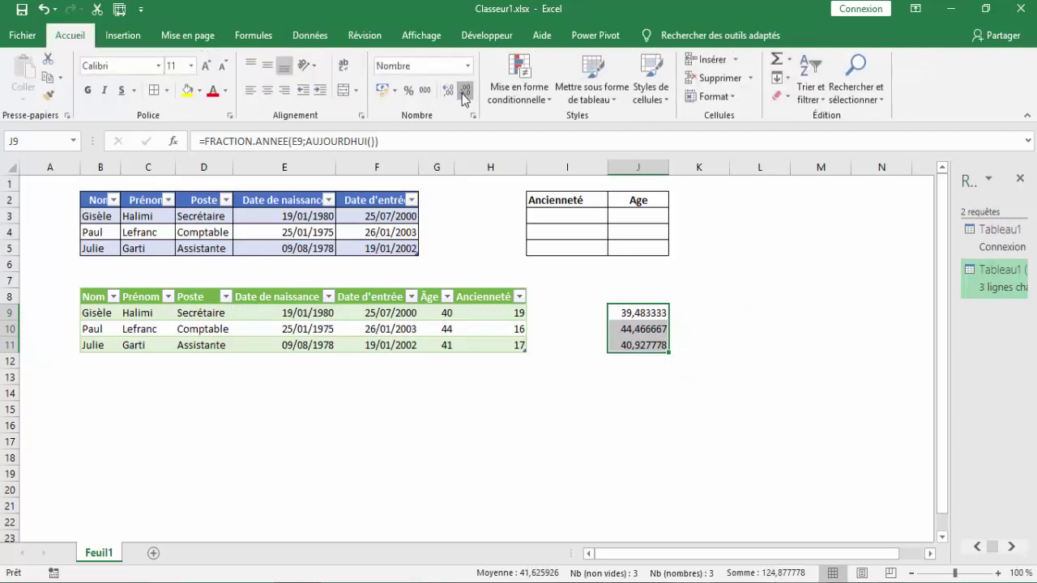
click(462, 92)
click(463, 93)
click(462, 92)
click(462, 93)
click(463, 92)
click(463, 92)
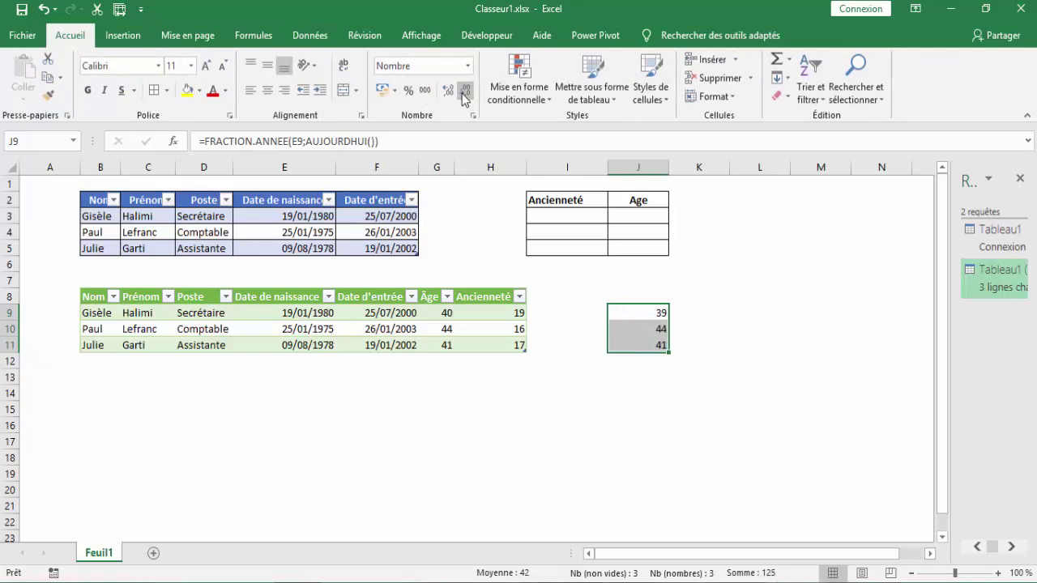
click(644, 312)
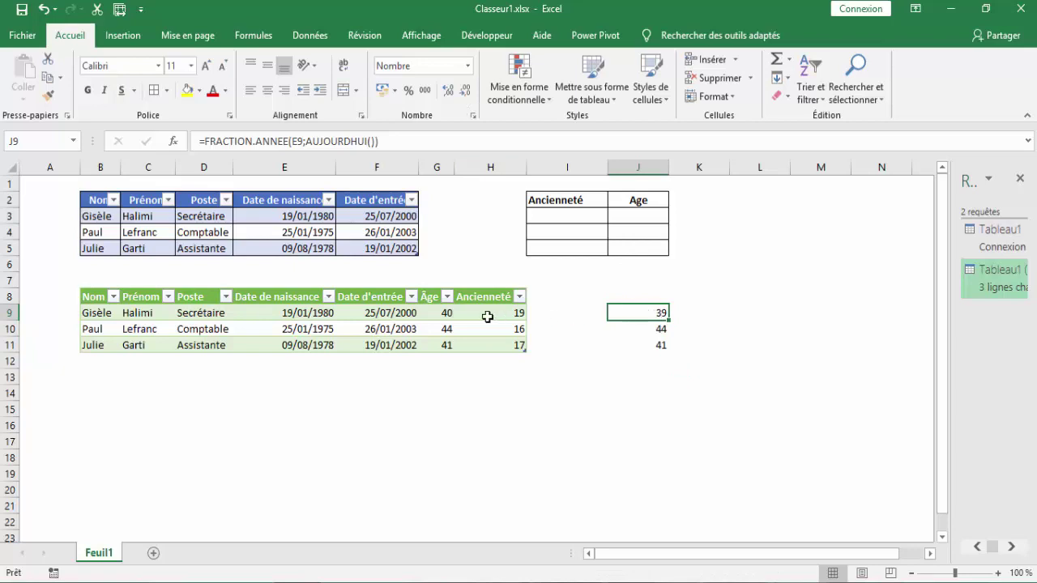
click(438, 316)
click(649, 318)
click(563, 309)
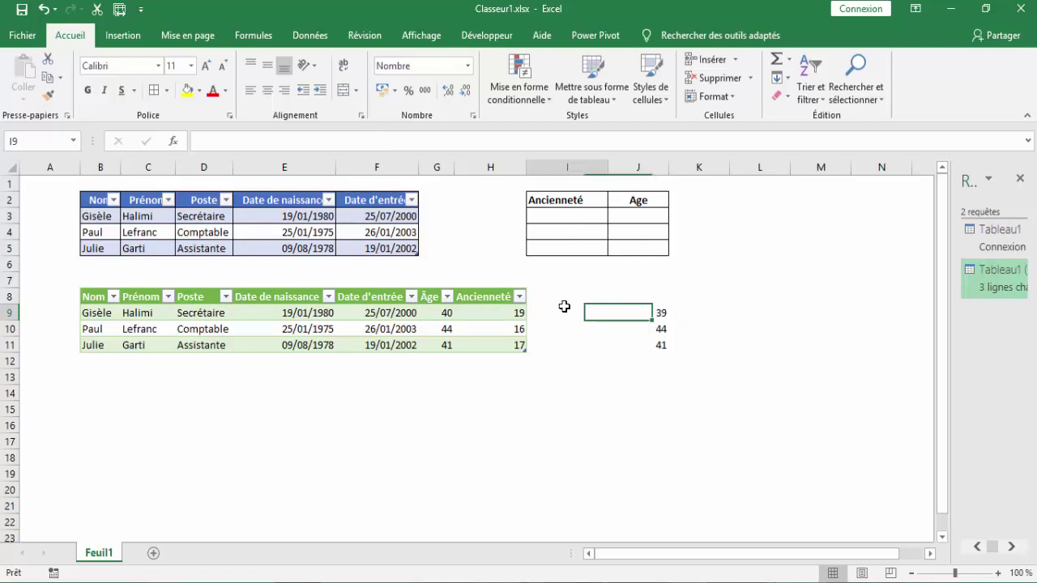
click(663, 314)
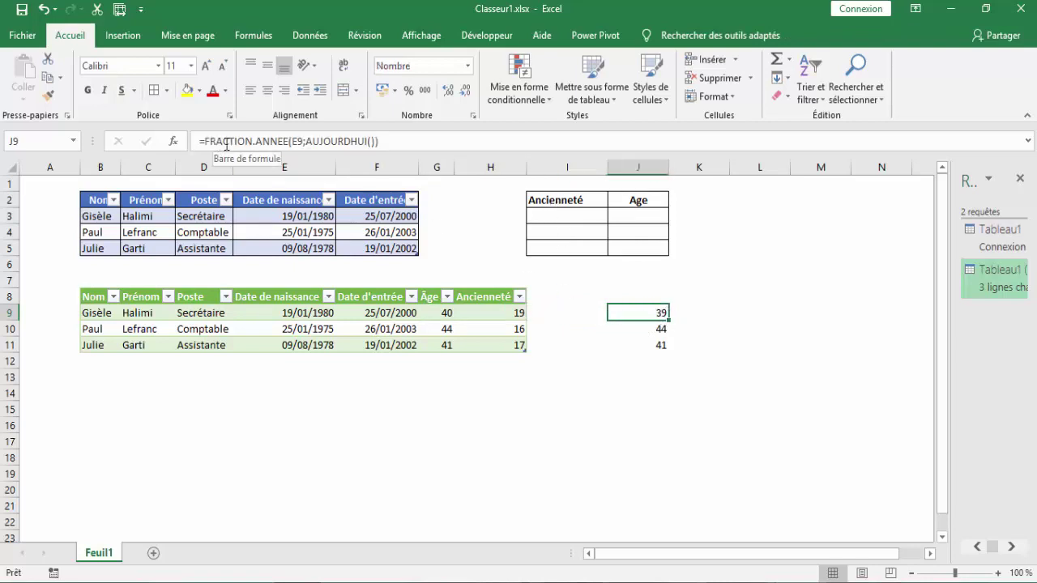